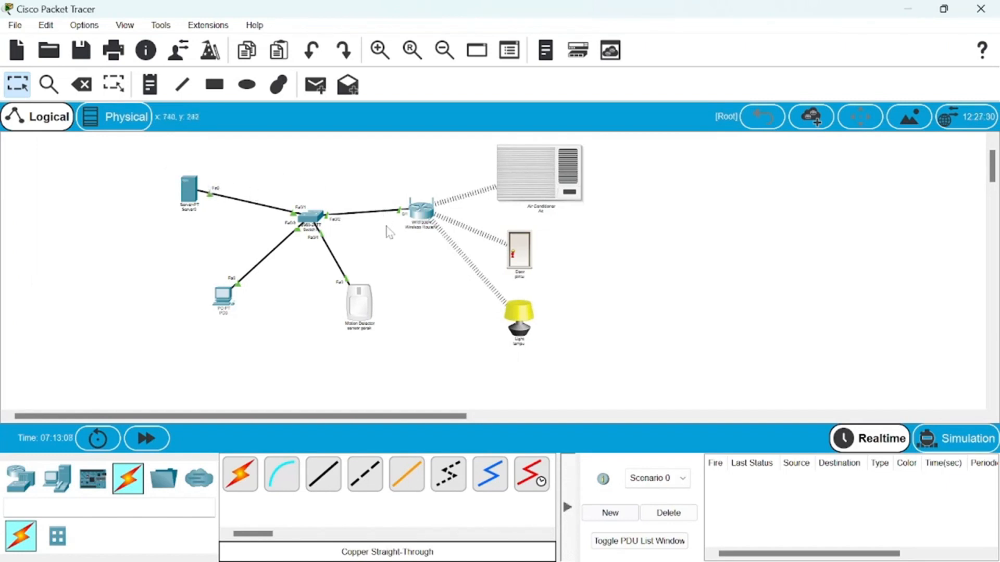
- Examine Server0's static IP configuration, including its IPv4 address, subnet mask and default gateway
click(189, 185)
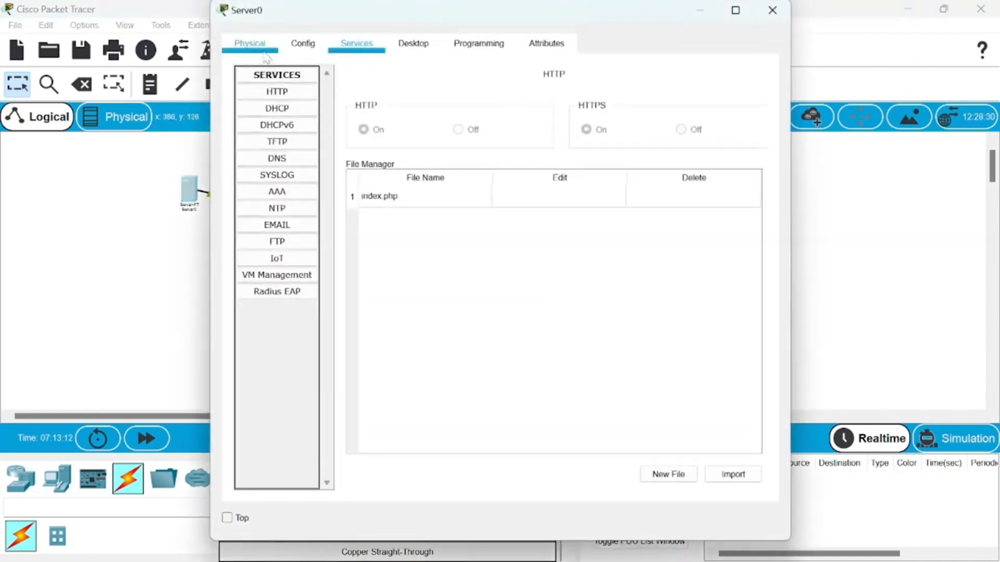
click(300, 47)
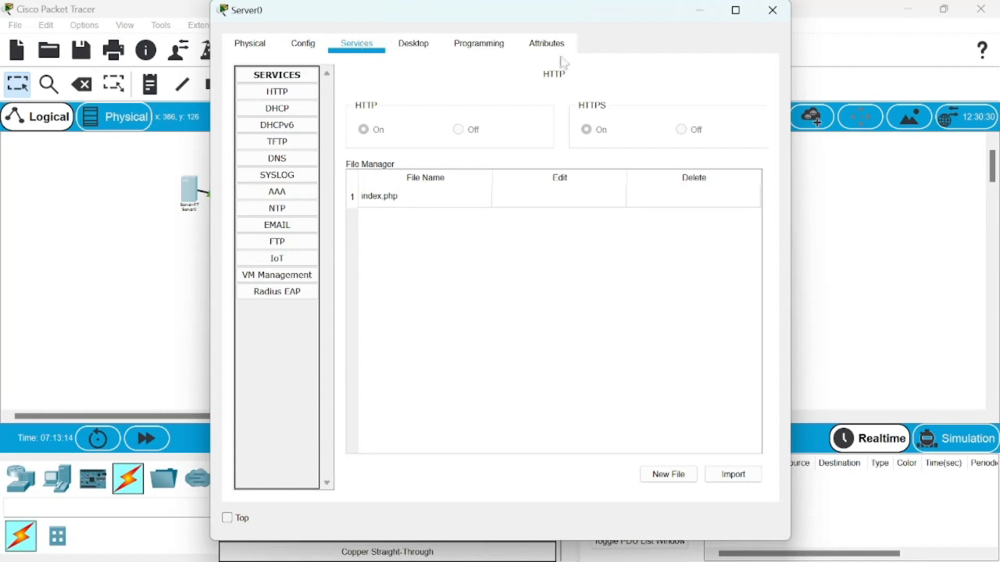
click(413, 44)
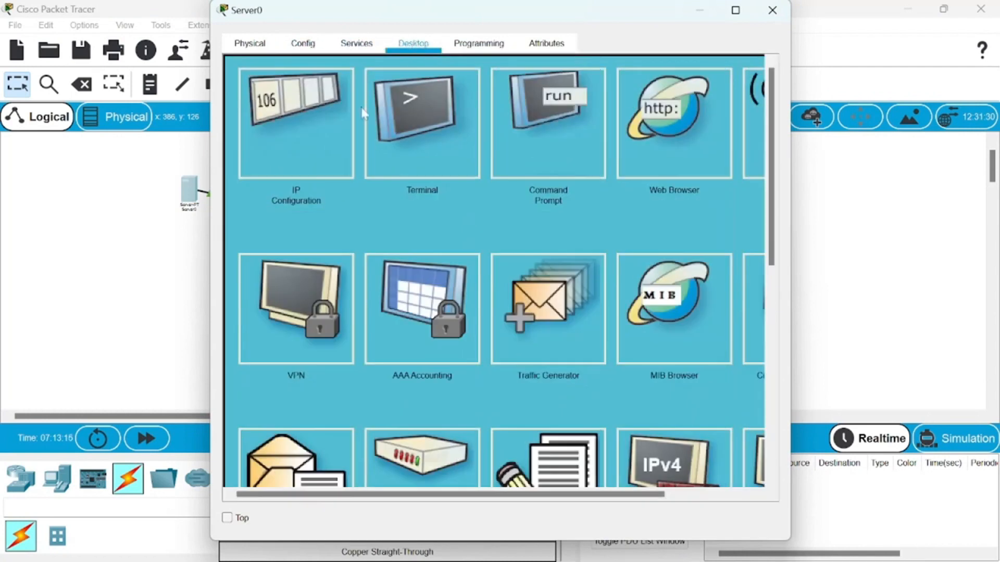
click(315, 125)
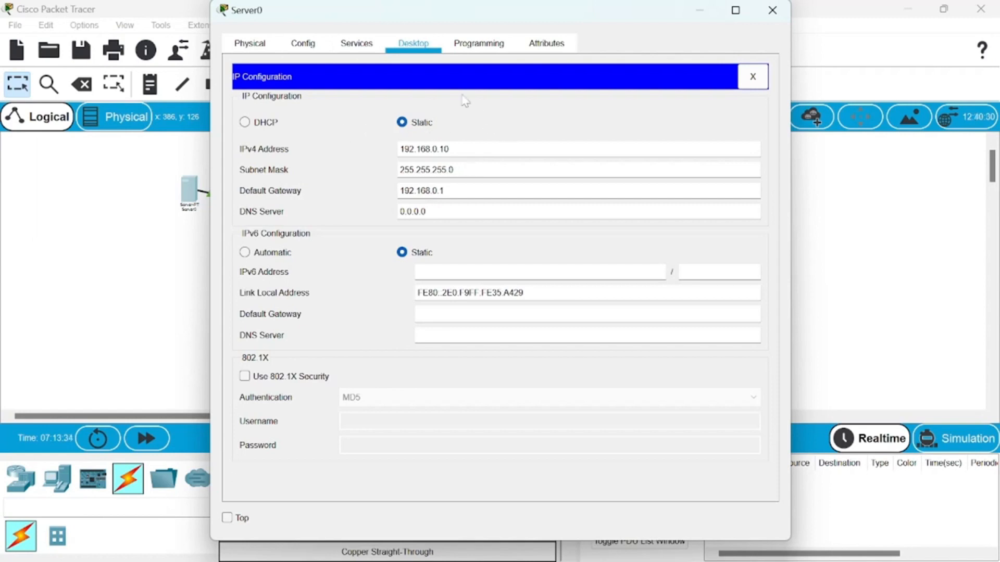
- Examine the AAA service on Server0, covering its RADIUS client entry and the list of user accounts
click(372, 46)
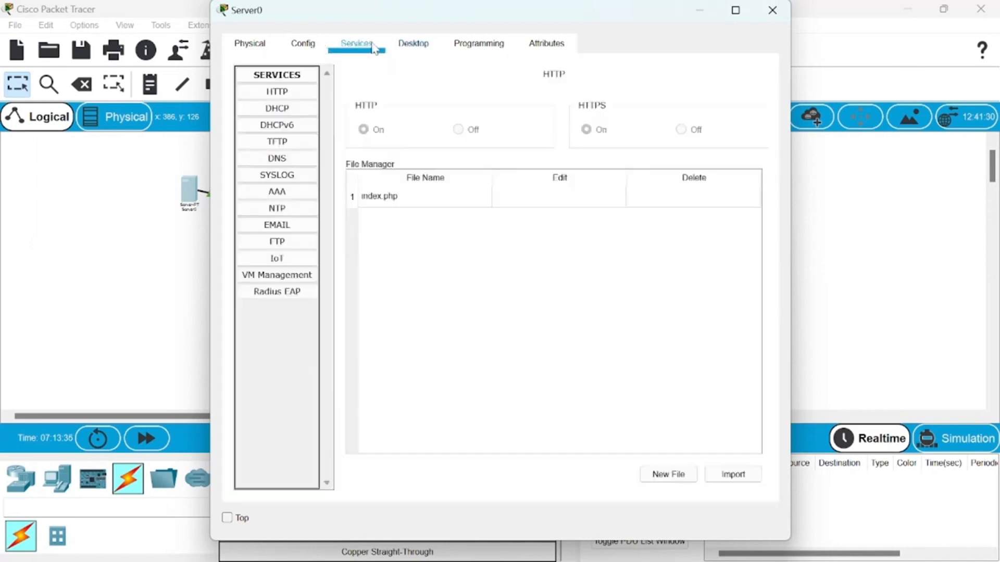
click(311, 192)
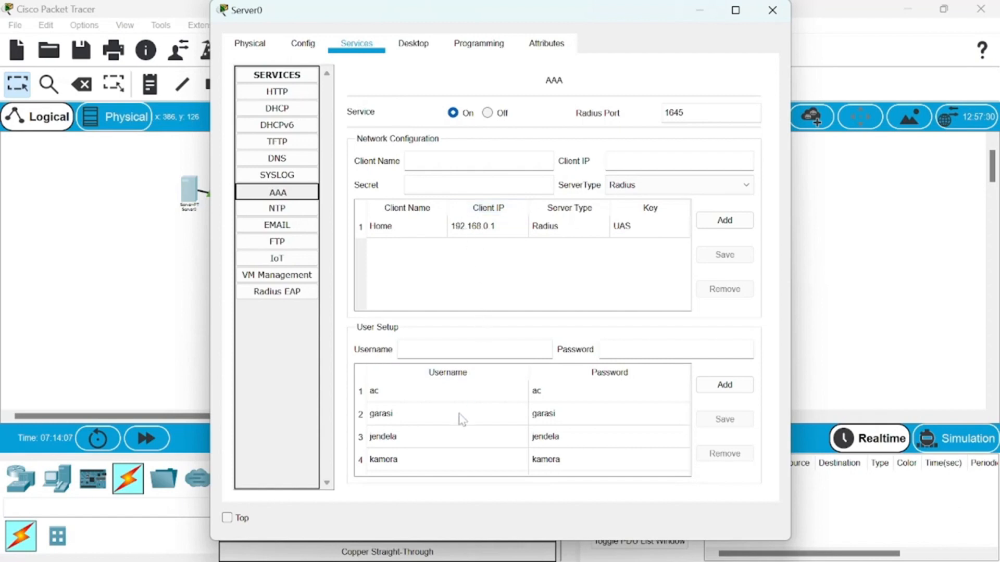
scroll(460, 415, down, 1)
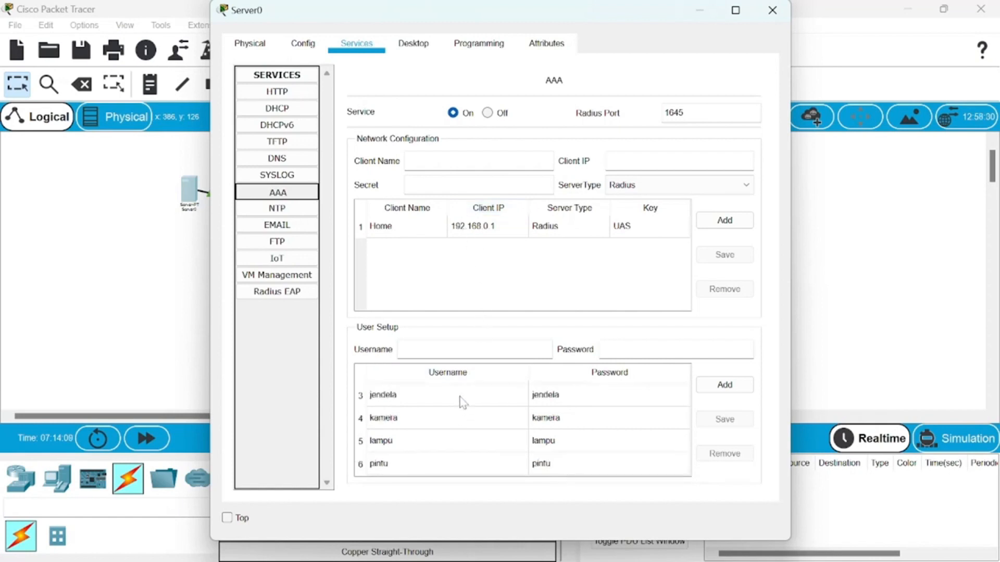
scroll(468, 415, up, 1)
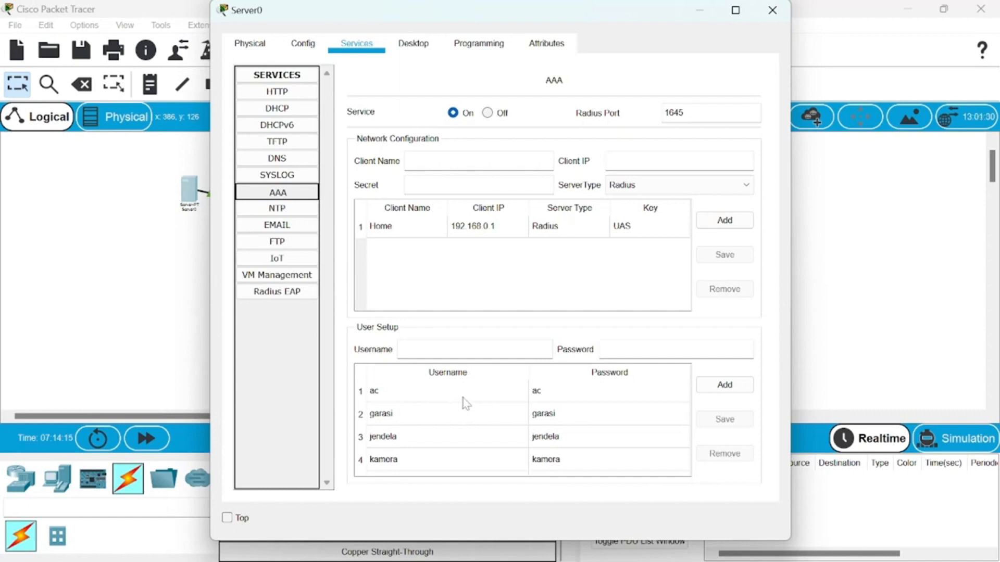
scroll(468, 403, down, 1)
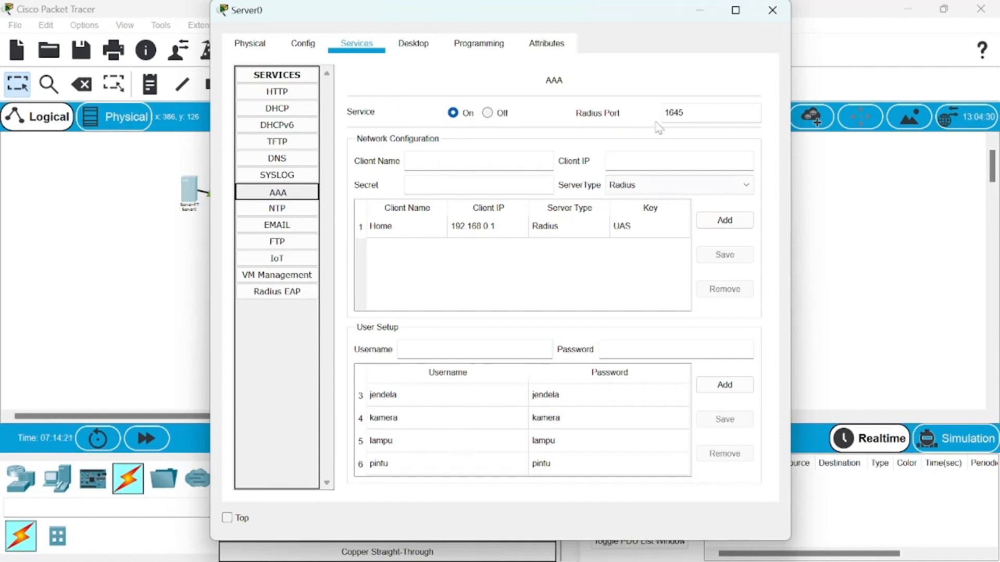
scroll(511, 389, up, 1)
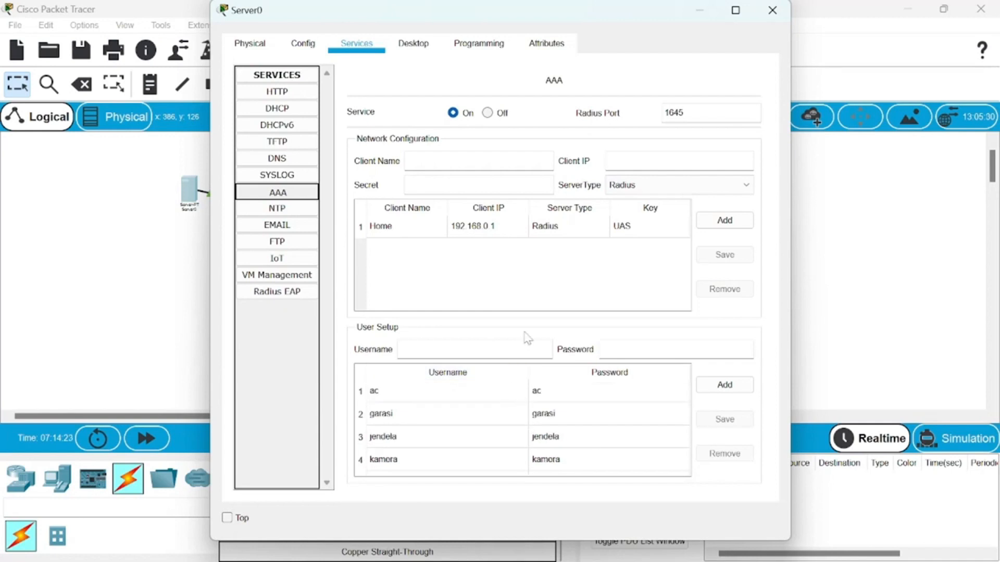
click(700, 11)
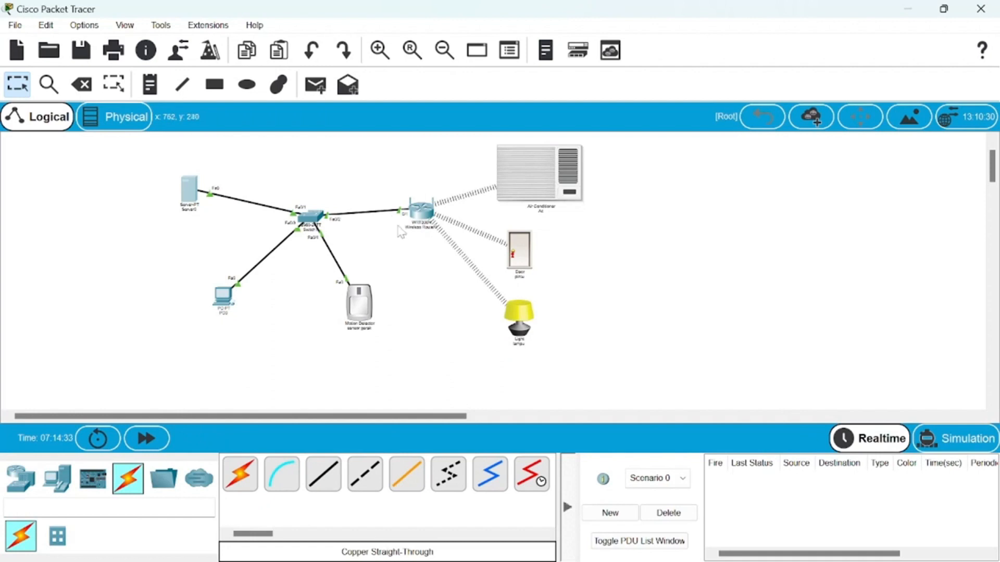
- Save the basic wireless settings of Wireless Router0 and review its wireless security configuration
click(421, 212)
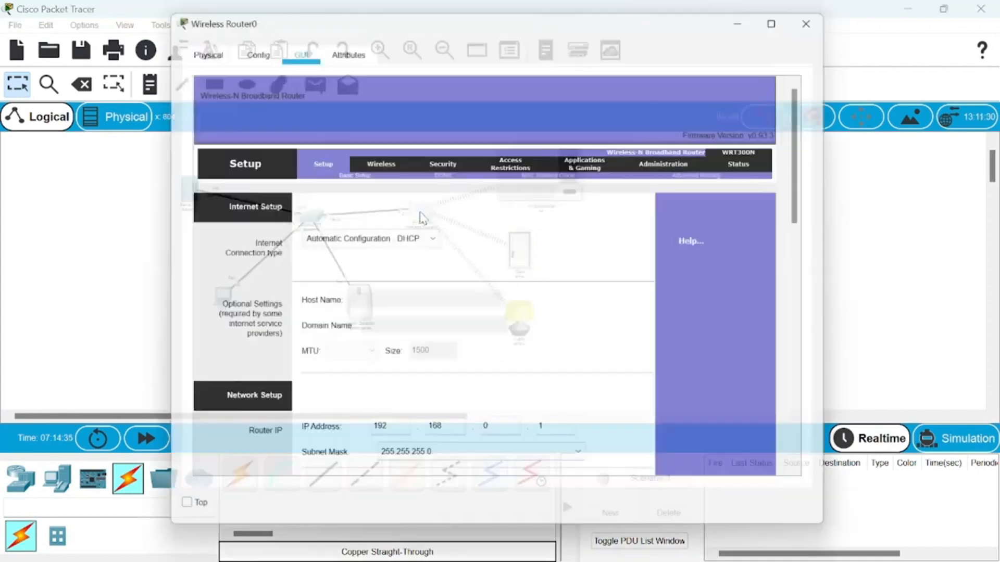
click(383, 160)
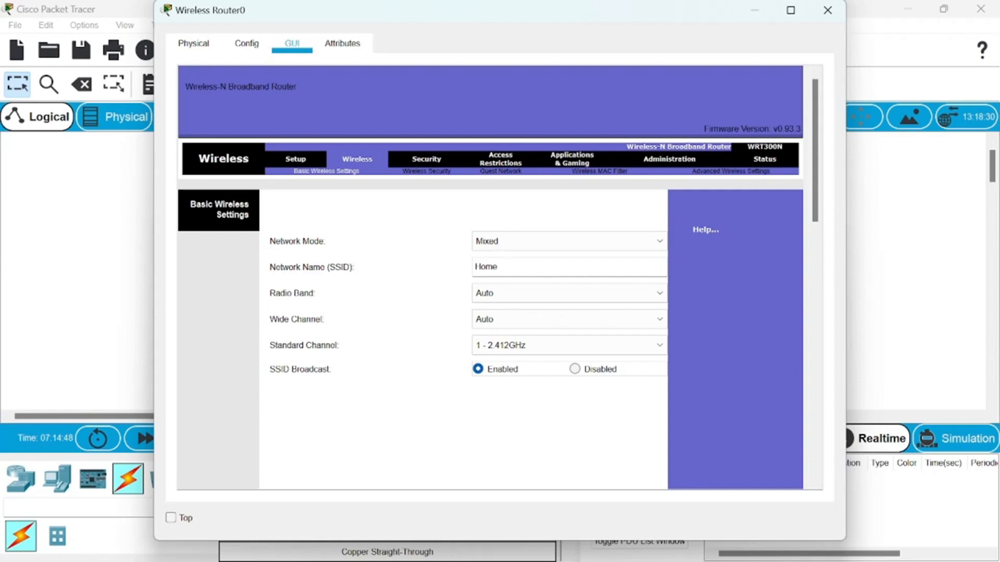
scroll(695, 276, down, 10)
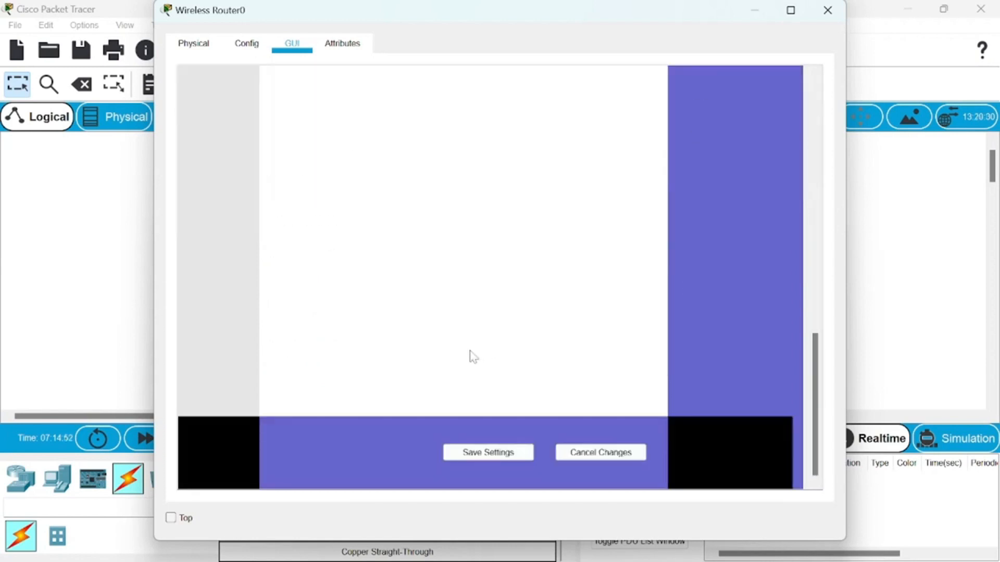
click(488, 452)
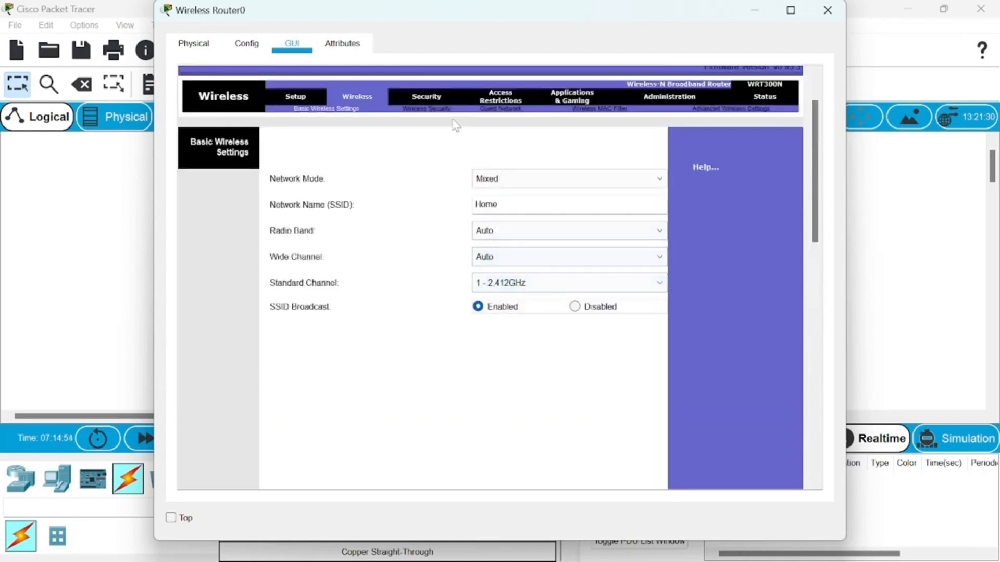
click(438, 109)
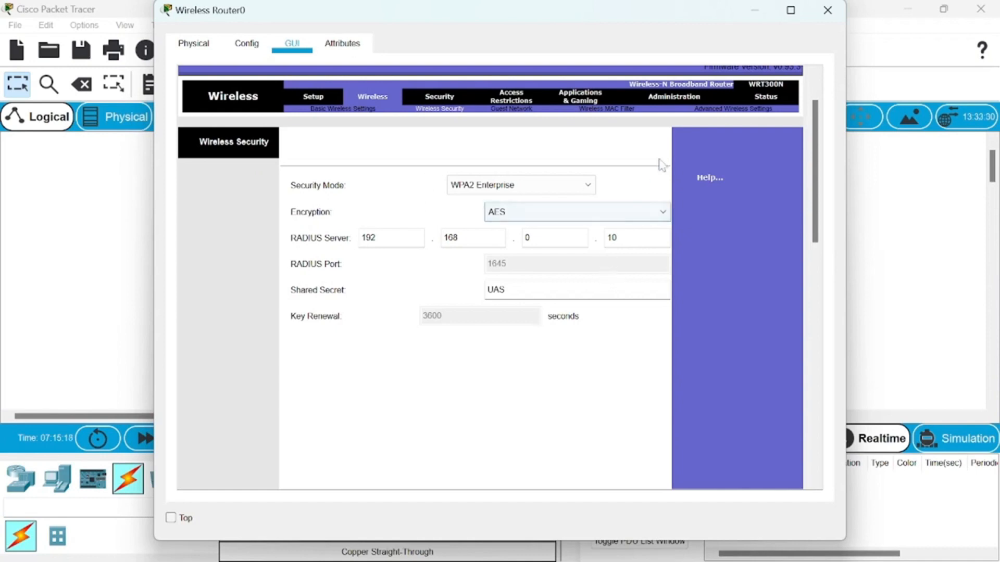
click(824, 14)
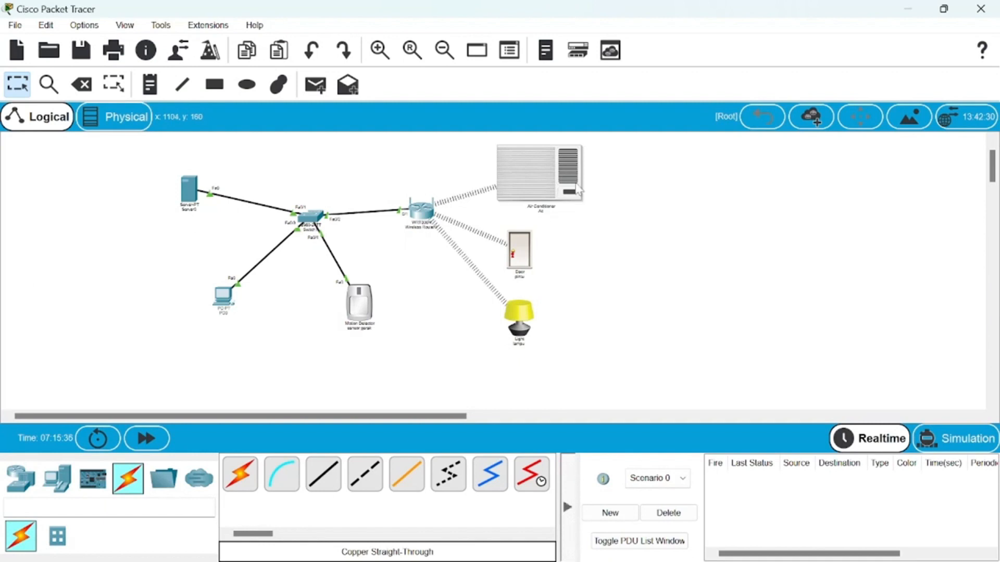
- Examine the air conditioner's network adapter, global settings, and Wireless0 authentication and IP configuration
click(536, 177)
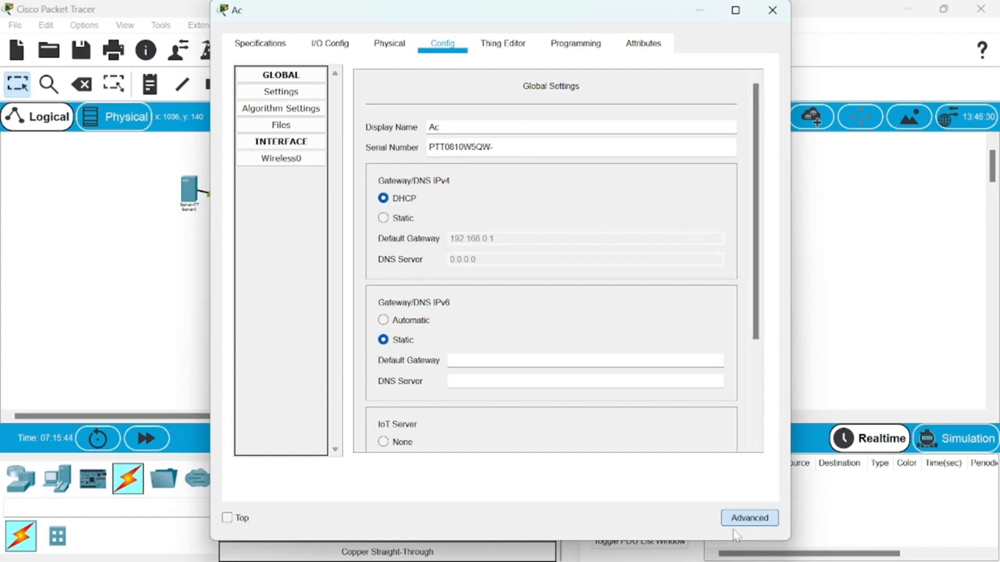
click(344, 47)
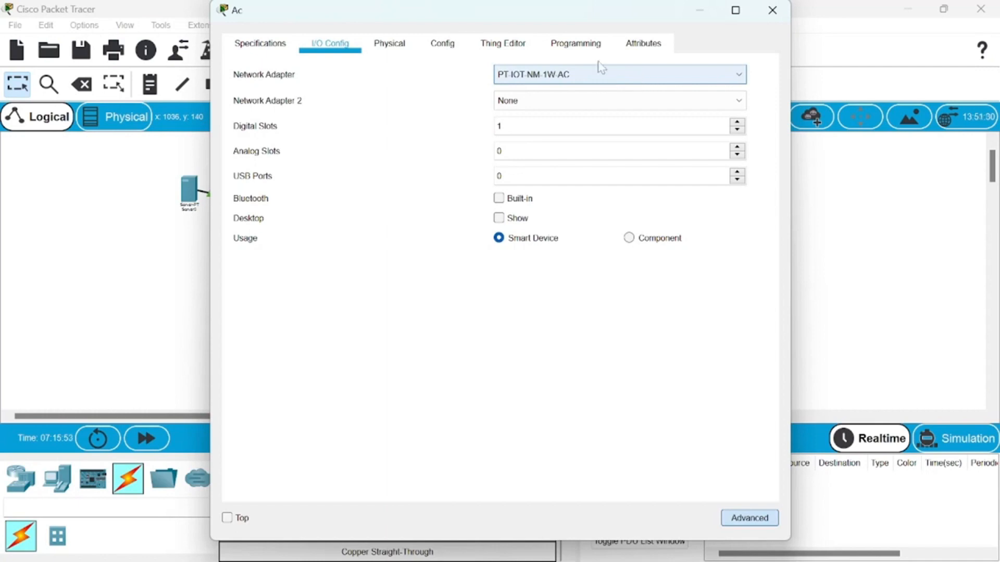
click(453, 46)
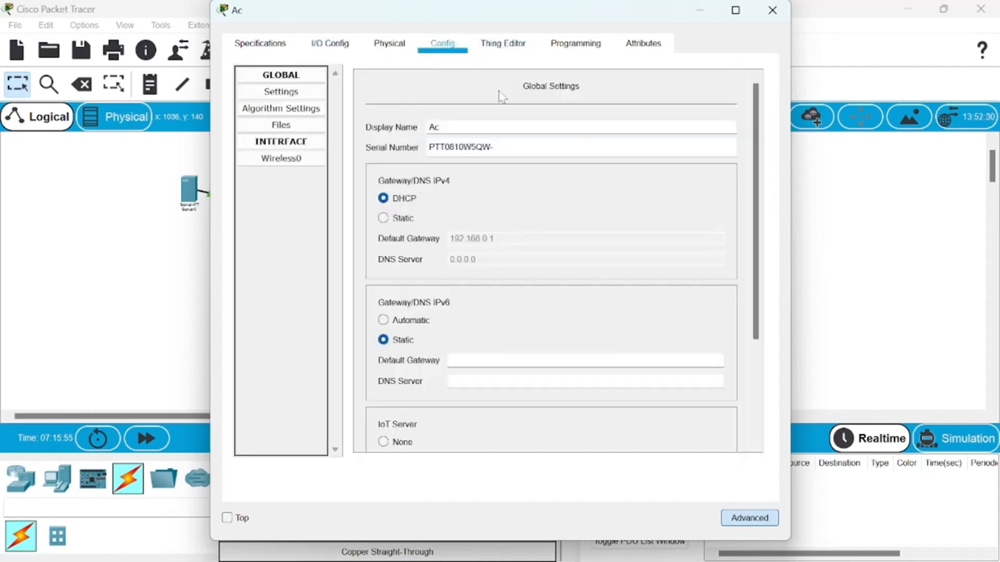
click(315, 160)
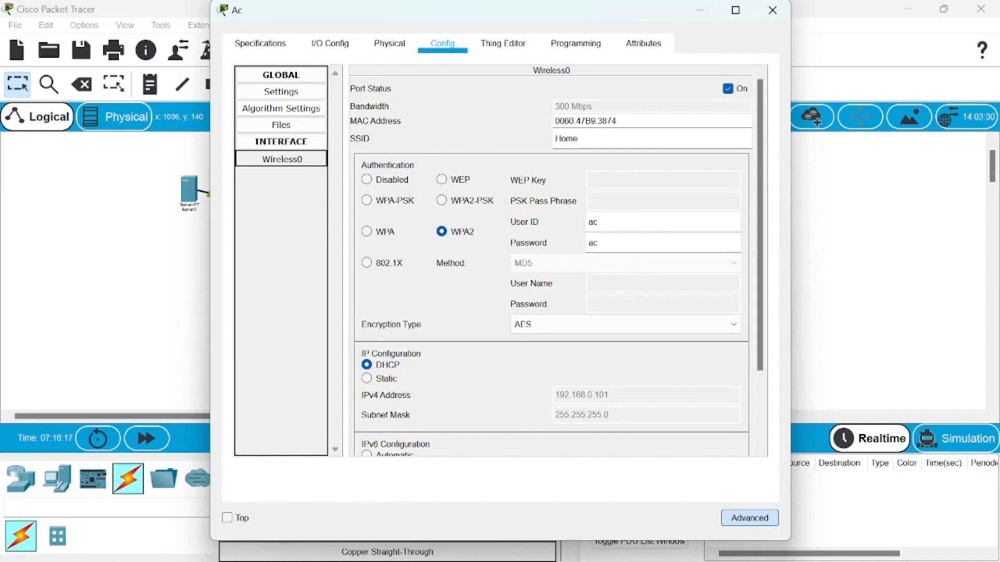
scroll(605, 257, down, 3)
scroll(605, 258, up, 1)
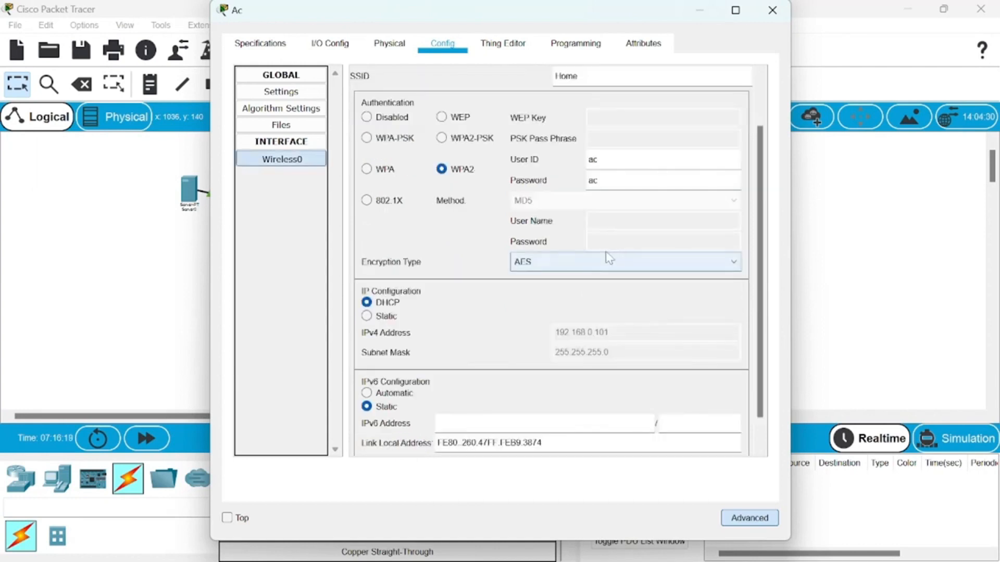
scroll(606, 255, up, 2)
click(827, 216)
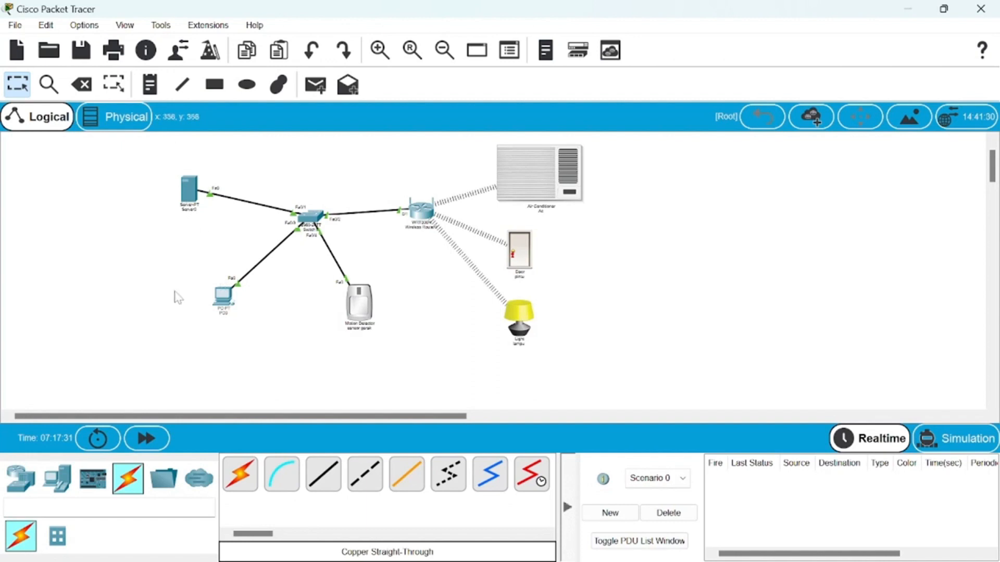
- Close the web page open on PC0 and check the PC's static IP configuration
click(223, 297)
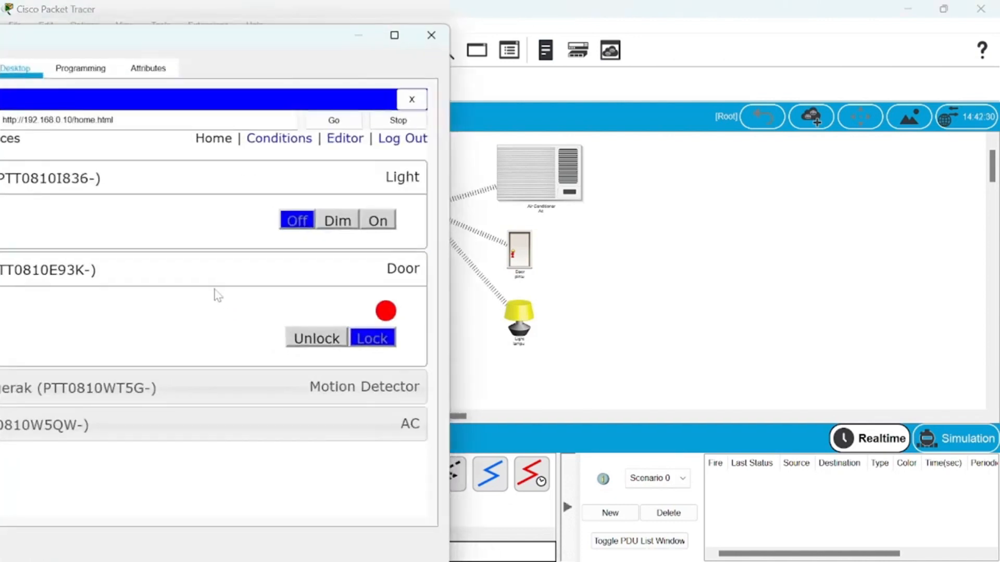
click(411, 99)
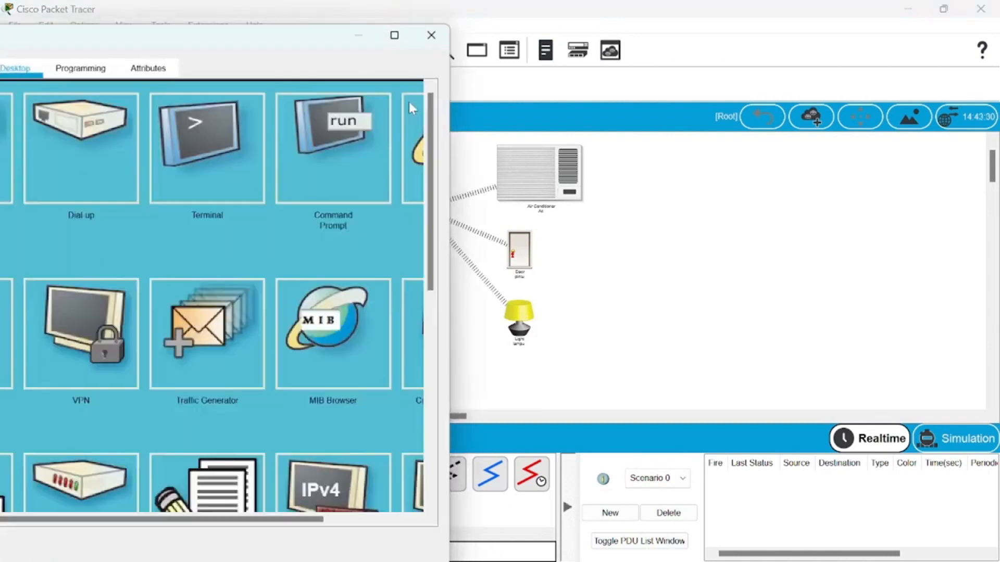
drag(280, 37, 695, 16)
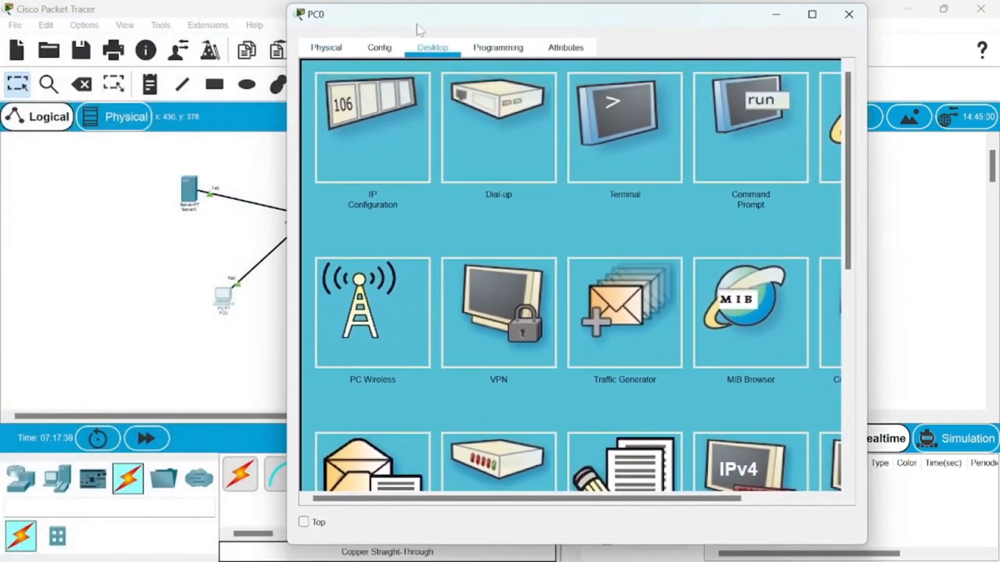
click(374, 146)
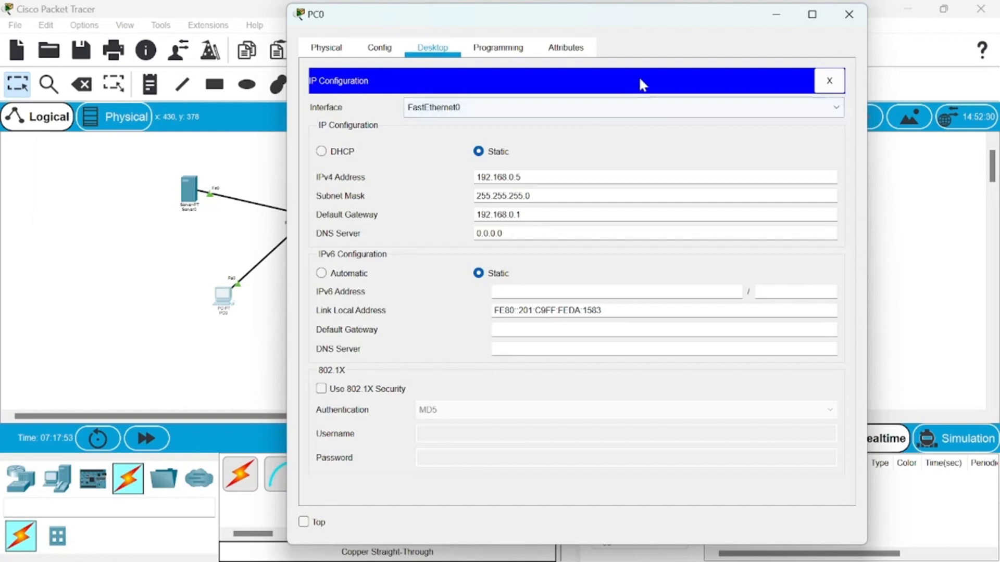
click(829, 81)
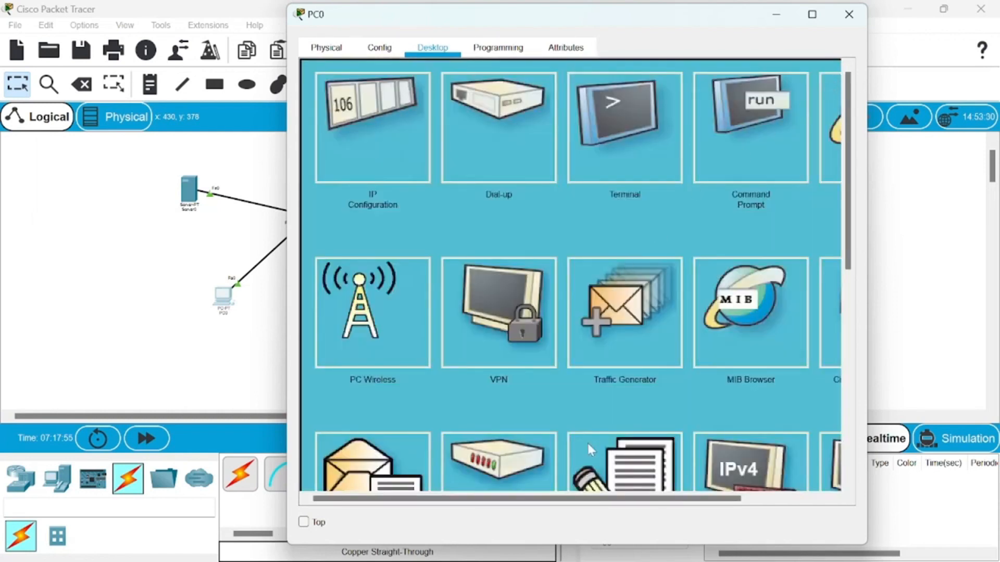
- Load the server page at 192.168.0.10 in PC0's web browser
drag(580, 497, 687, 500)
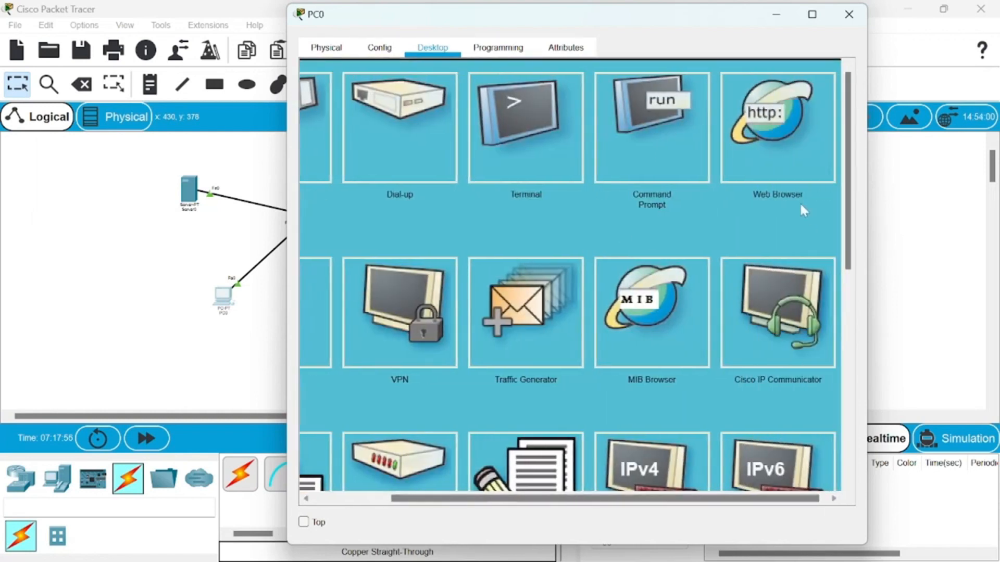
click(782, 138)
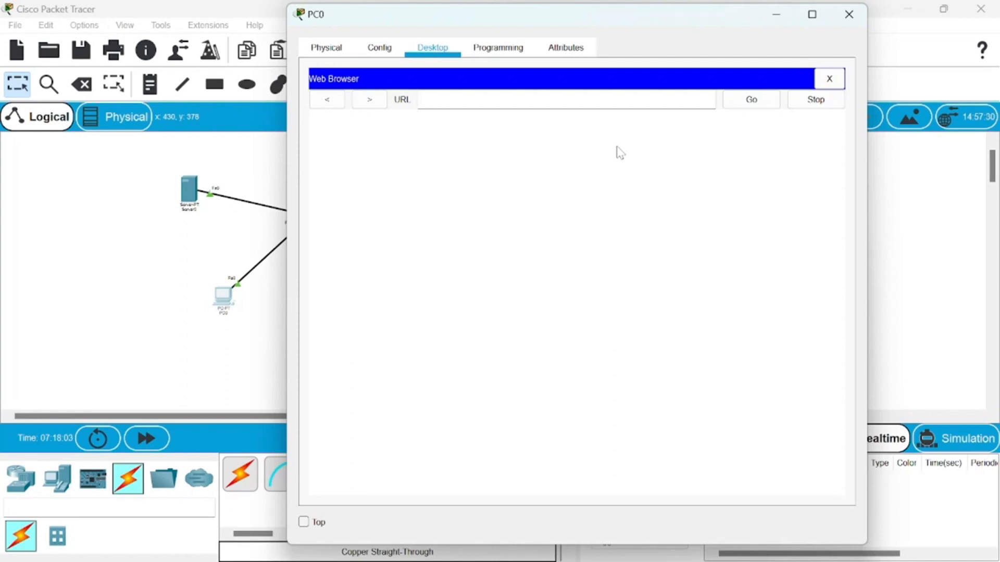
mouse_move(712, 30)
mouse_down()
mouse_move(485, 56)
mouse_move(243, 56)
mouse_move(358, 28)
mouse_move(762, 41)
mouse_move(729, 36)
mouse_up()
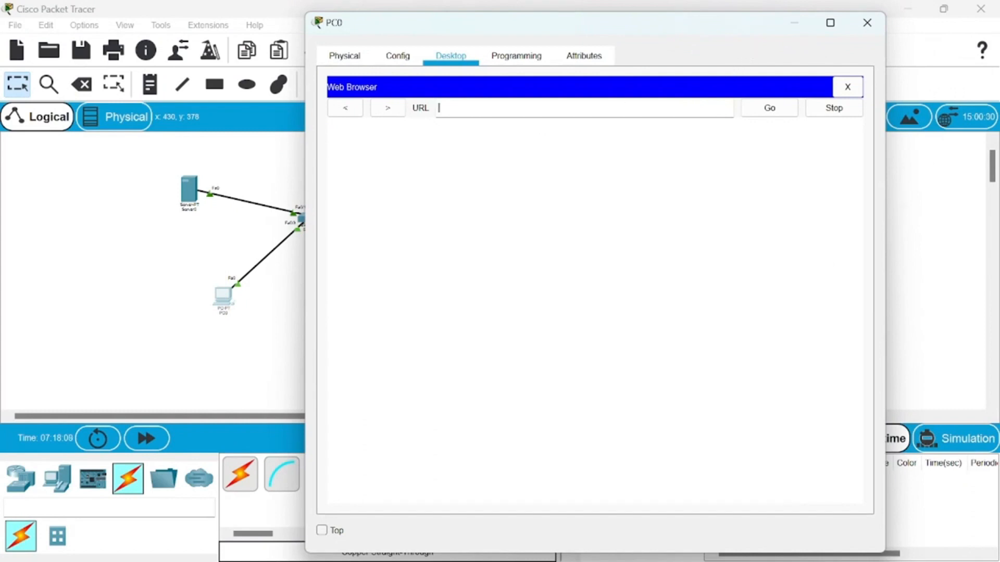
text(198.)
key(BackSpace)
text(2.168.0.10)
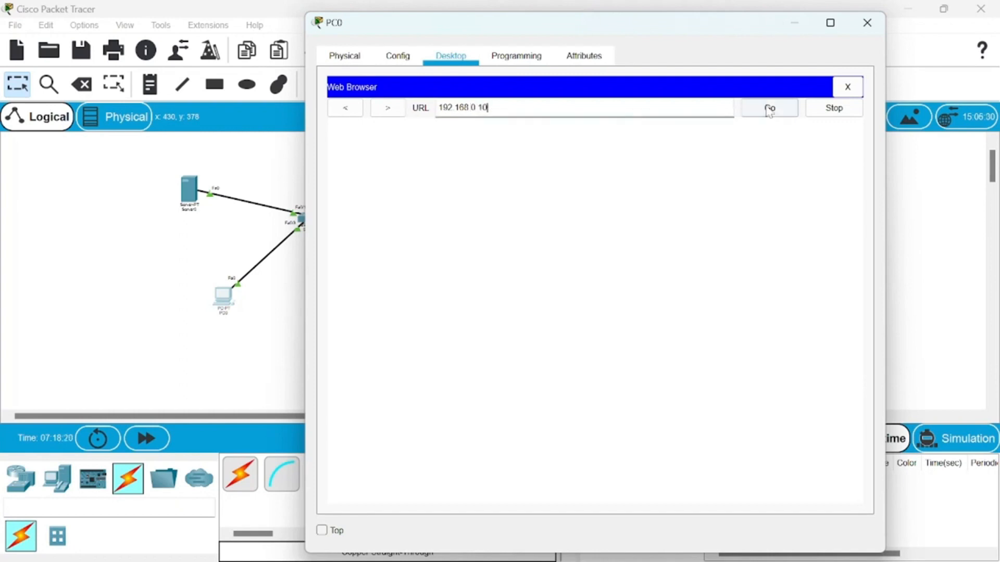
click(769, 108)
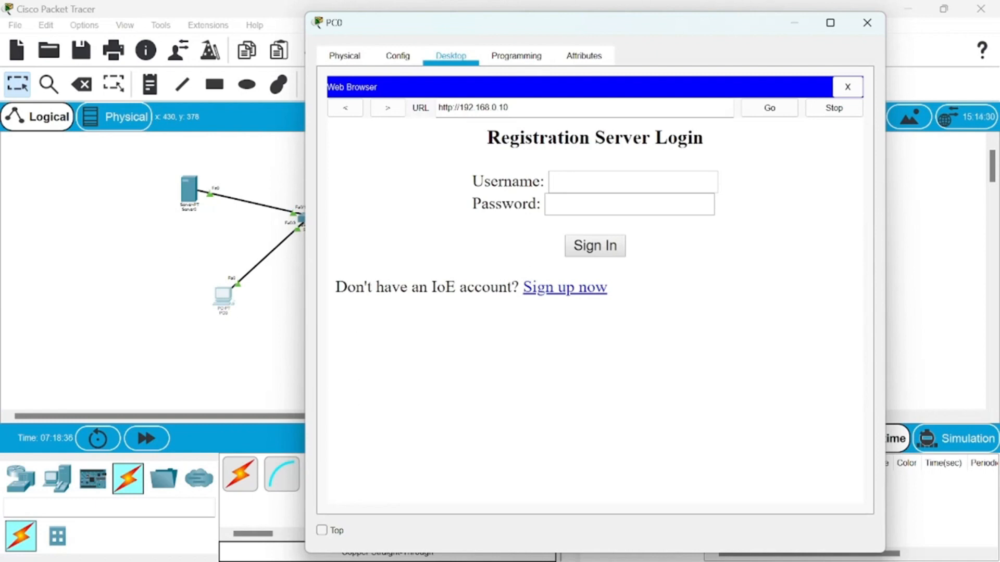
- Sign in to the IoT registration server with the username UAS and the account password
click(599, 182)
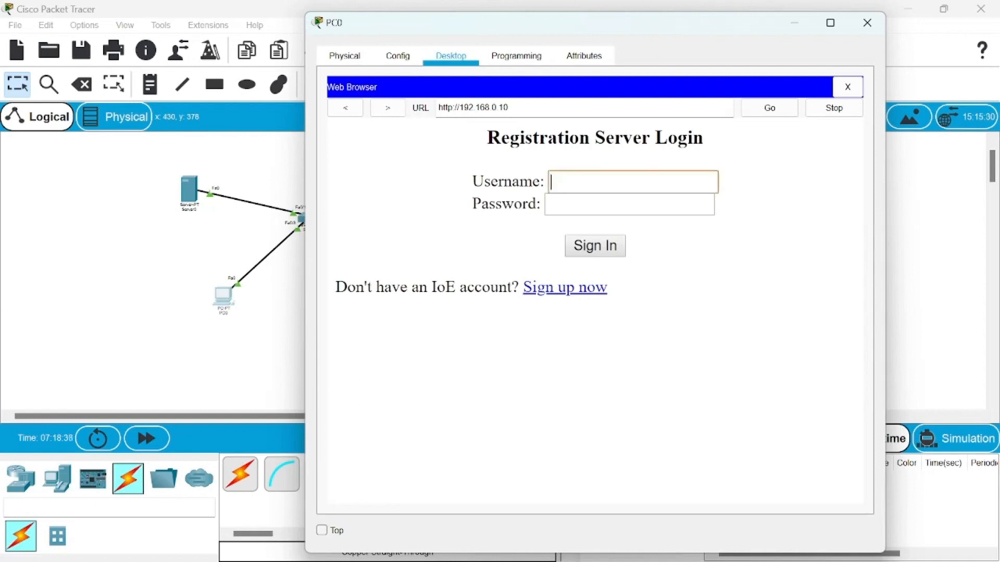
text(UAS)
key(Tab)
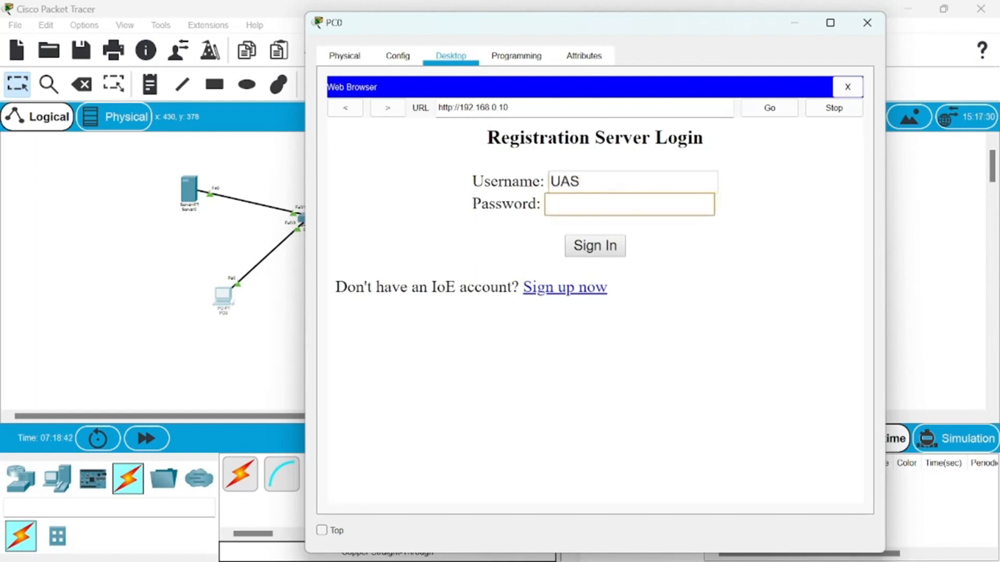
text(UAS)
click(583, 254)
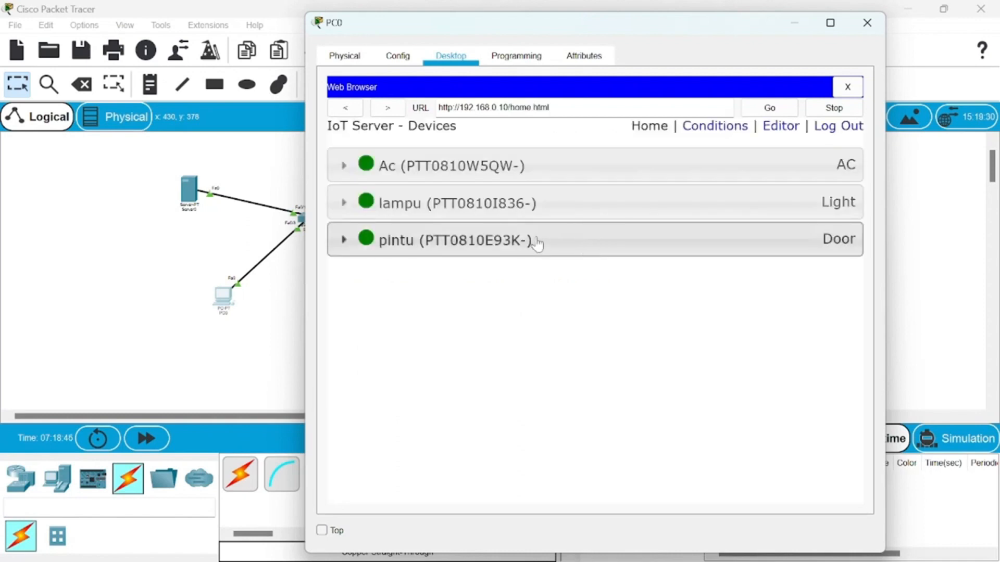
- Expand the Ac and lampu devices to view their controls alongside the topology, and minimize PC0's window
drag(726, 27, 619, 34)
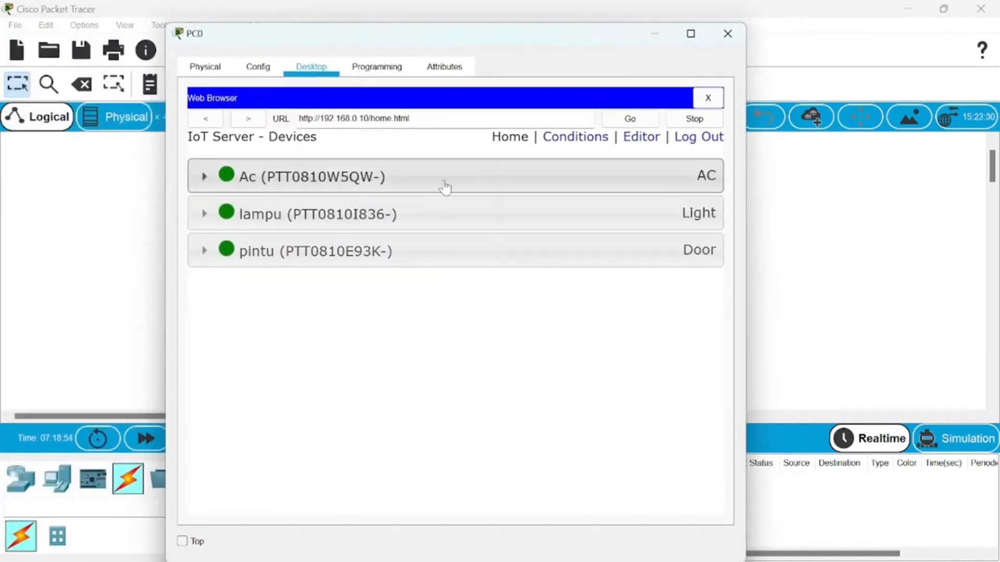
click(579, 176)
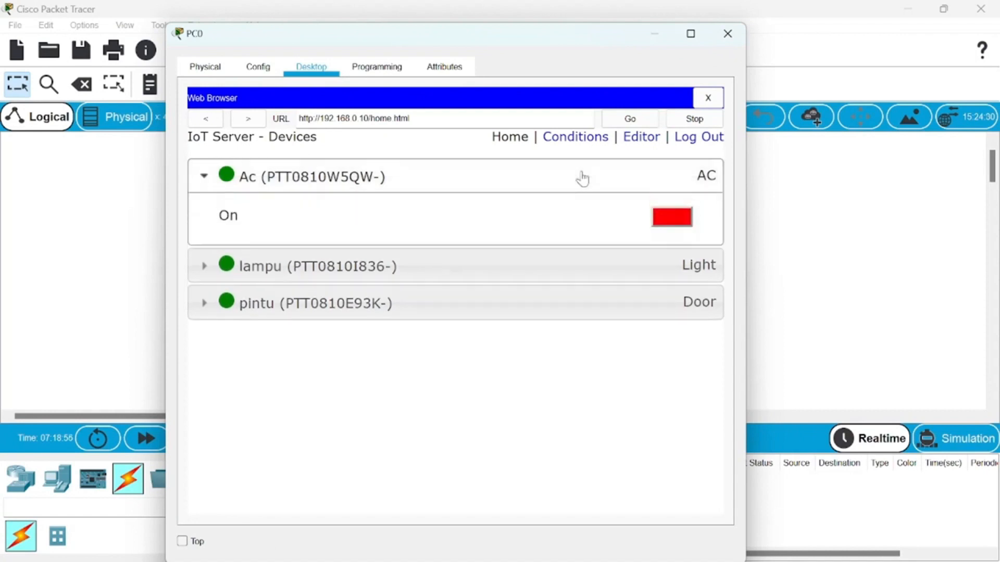
drag(586, 40, 270, 39)
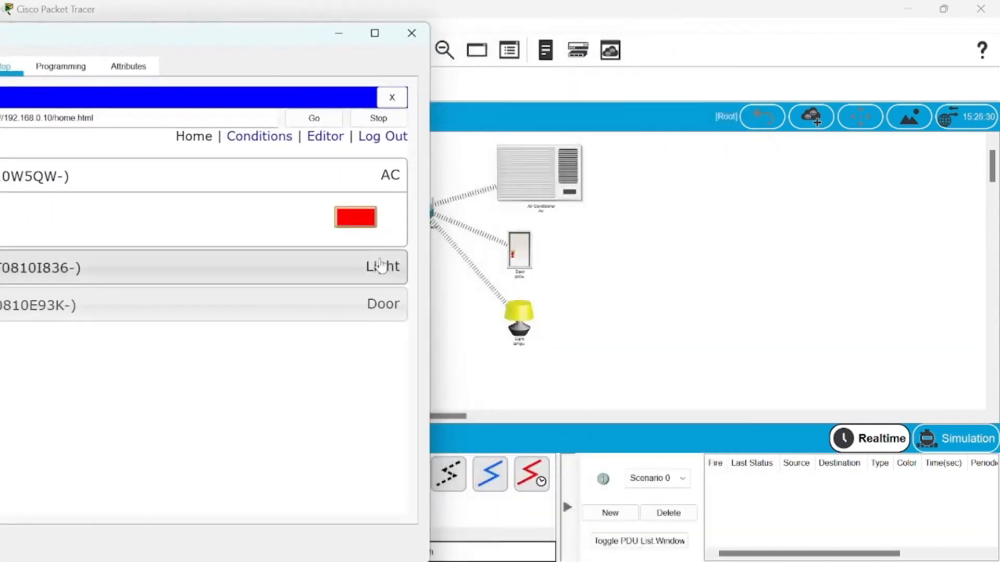
click(373, 272)
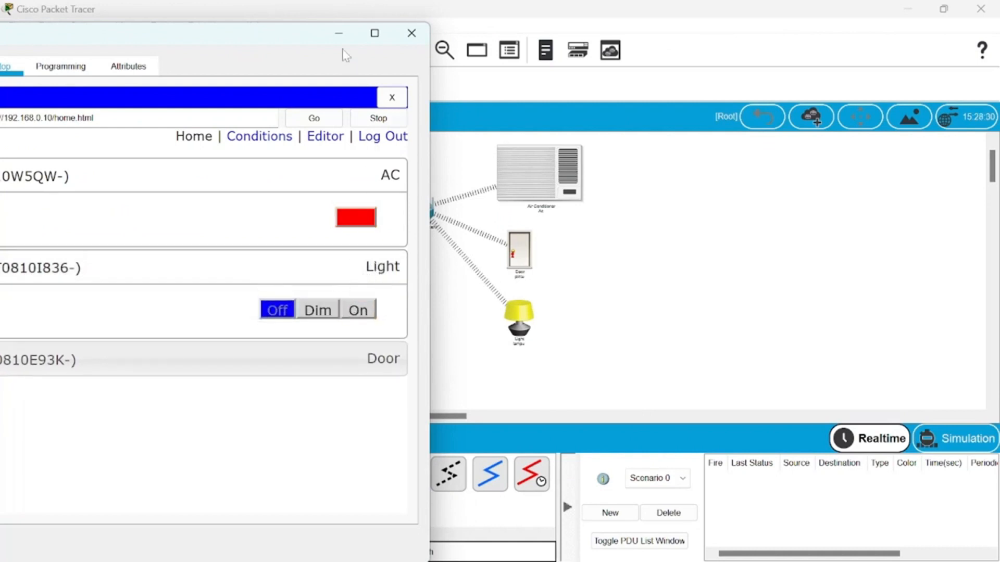
drag(292, 44, 692, 50)
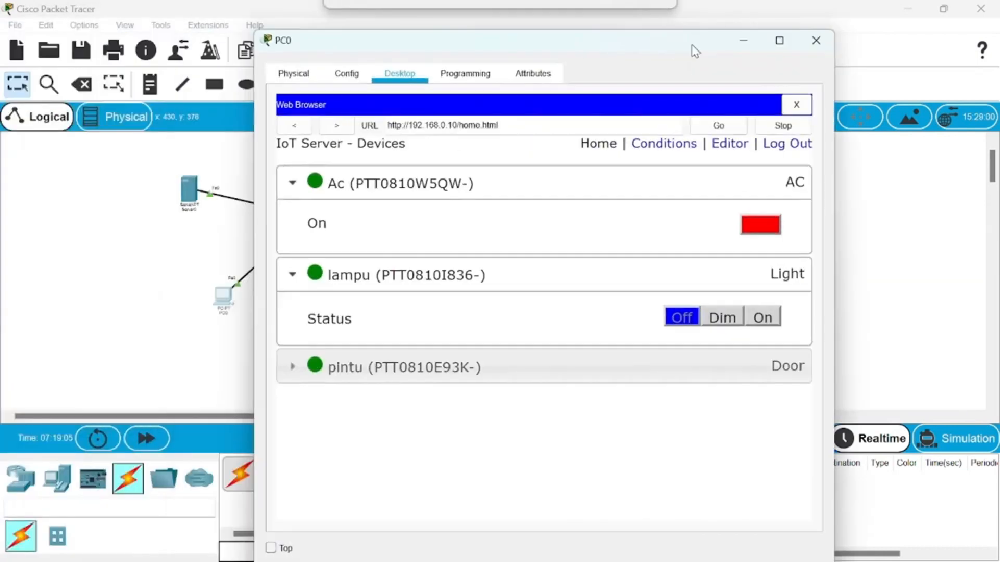
click(745, 43)
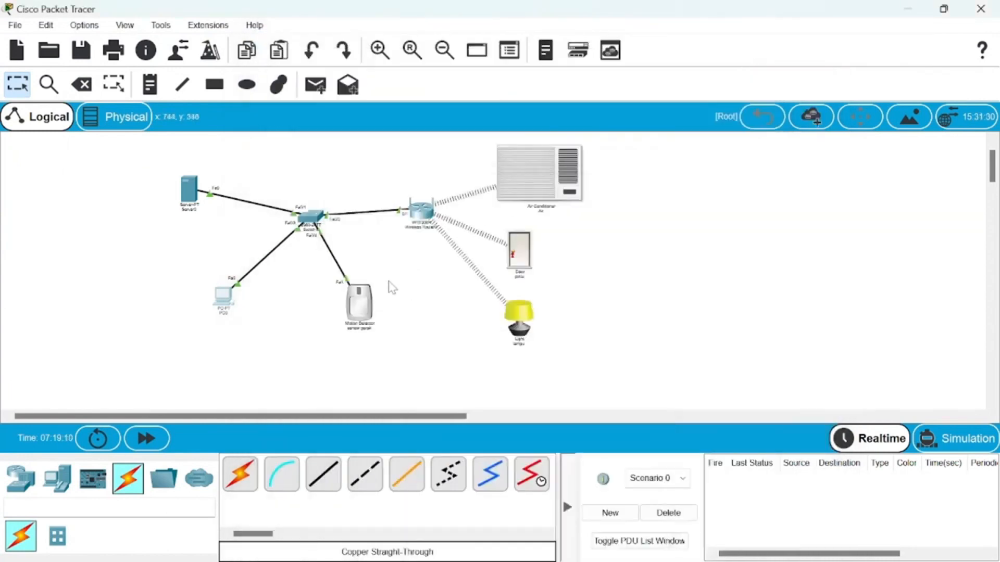
- Review the motion detector's global settings and connect it to the remote IoT server at 192.168.0.10
click(365, 303)
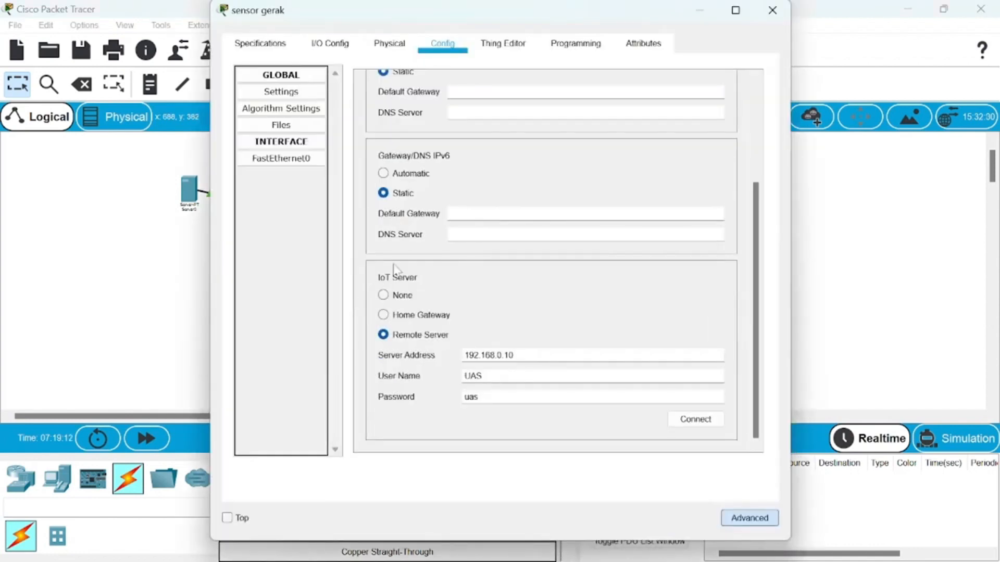
scroll(438, 180, up, 3)
scroll(437, 177, up, 1)
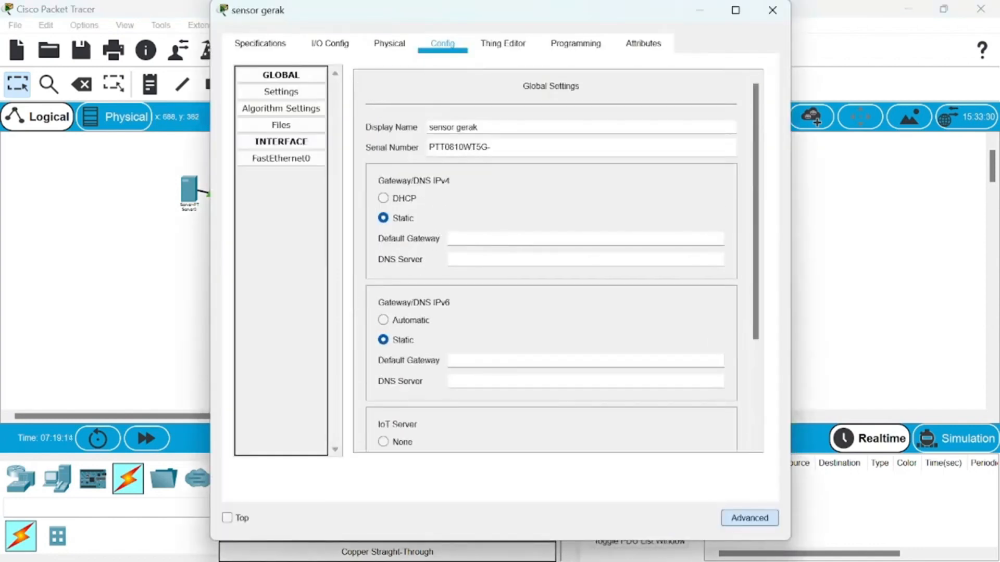
scroll(458, 139, down, 5)
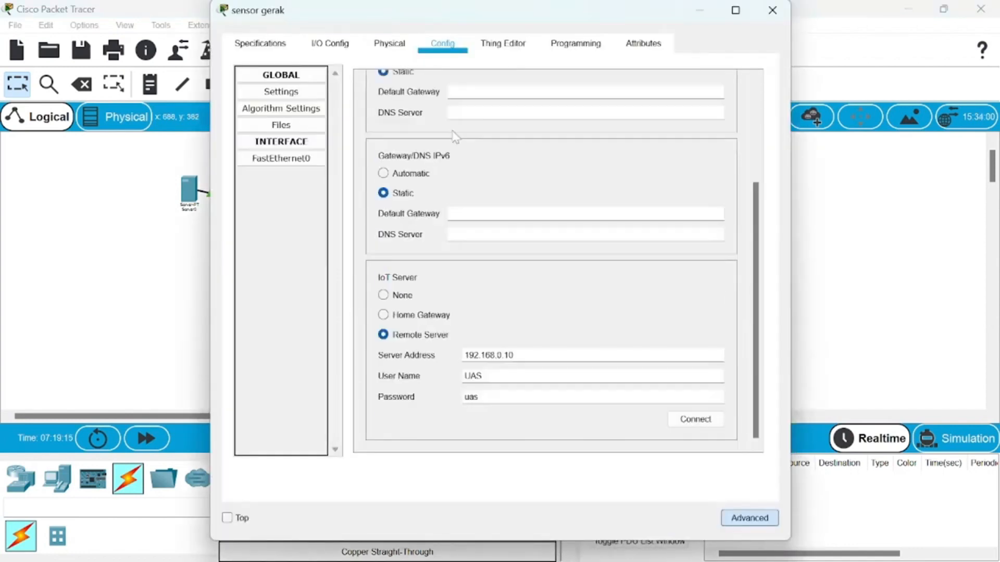
click(707, 426)
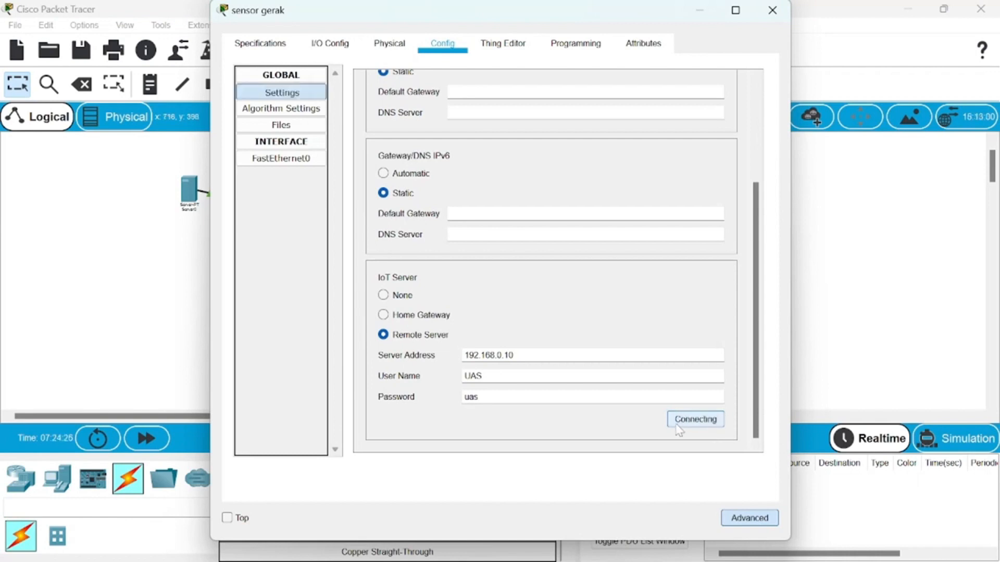
click(856, 361)
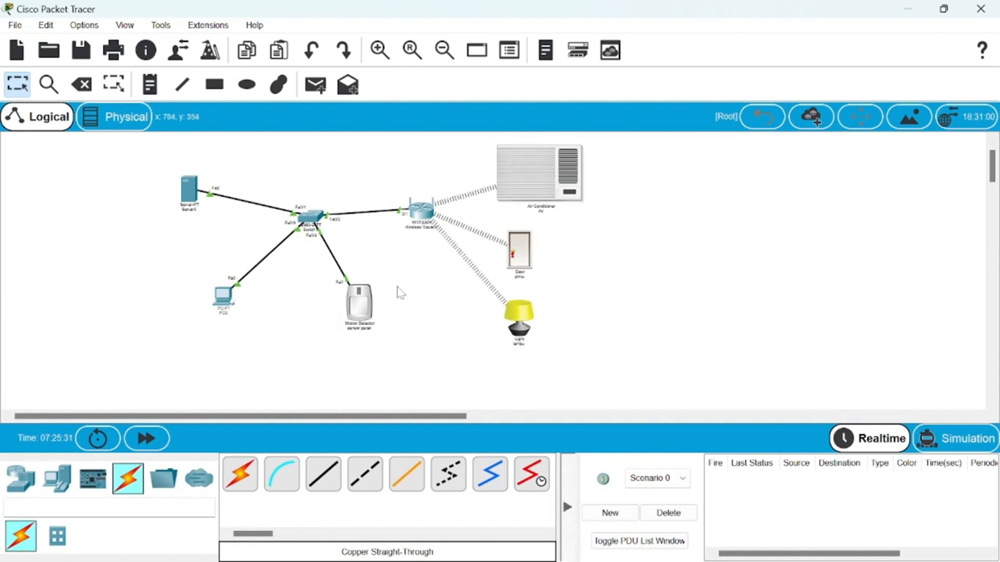
- Check the motion detector's FastEthernet0 static IP configuration and put its window away
mouse_move(366, 309)
click(366, 307)
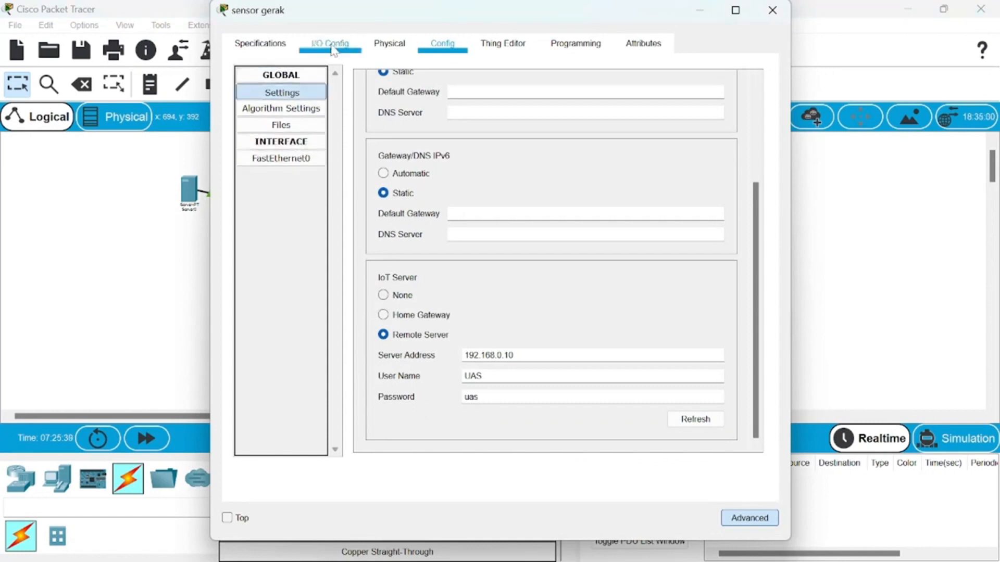
click(292, 166)
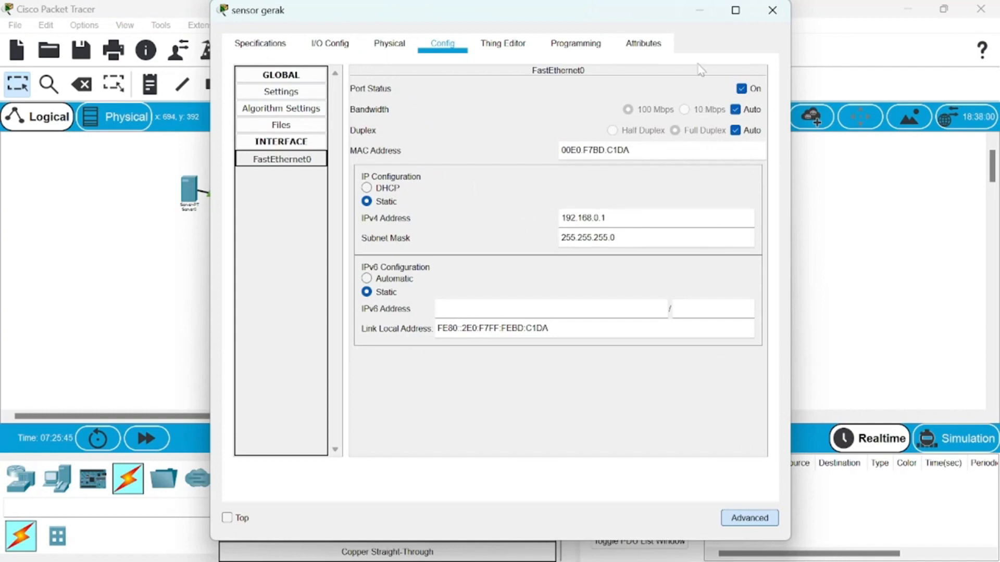
click(708, 22)
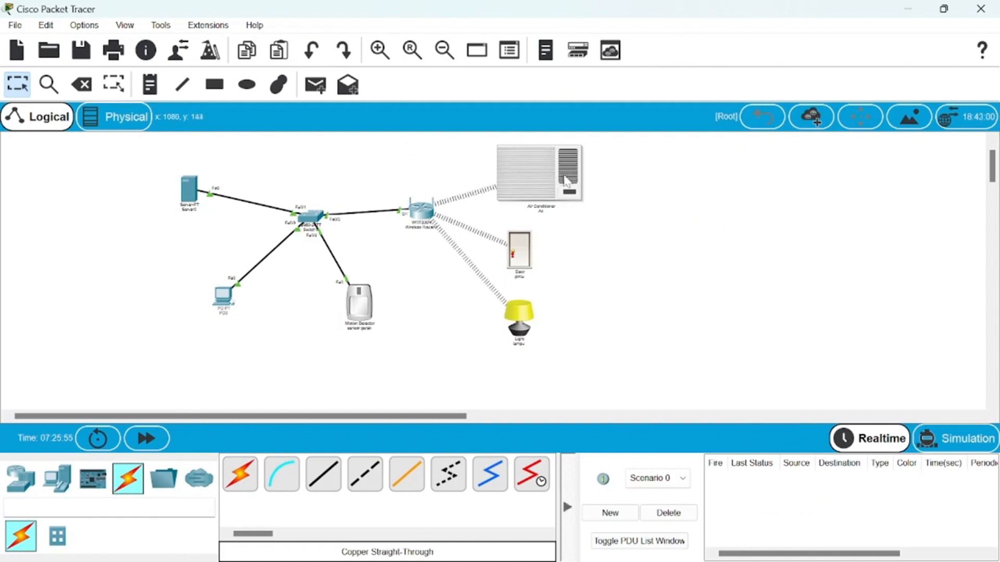
- Review the air conditioner's gateway and remote IoT server settings, and return to the topology
mouse_move(566, 181)
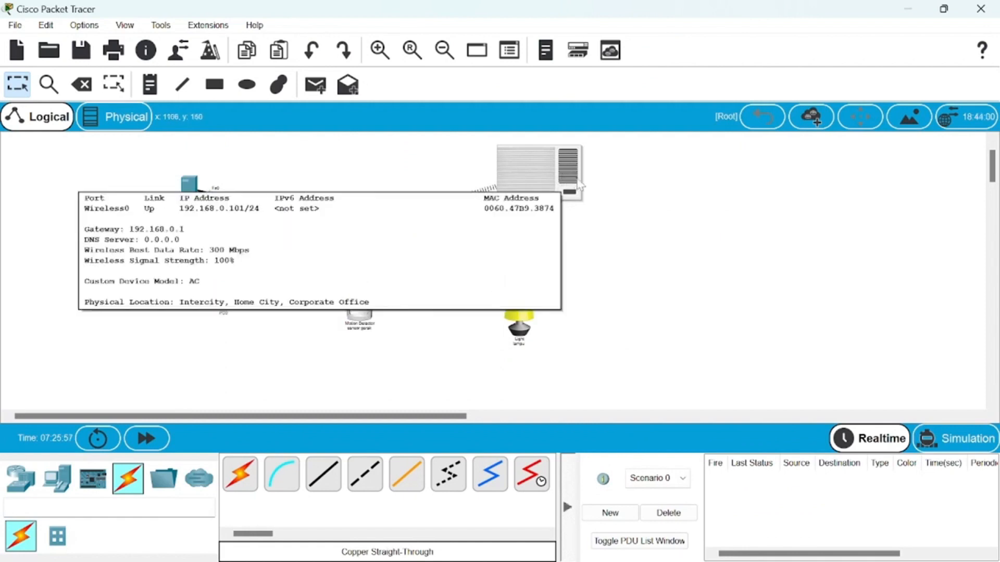
click(571, 191)
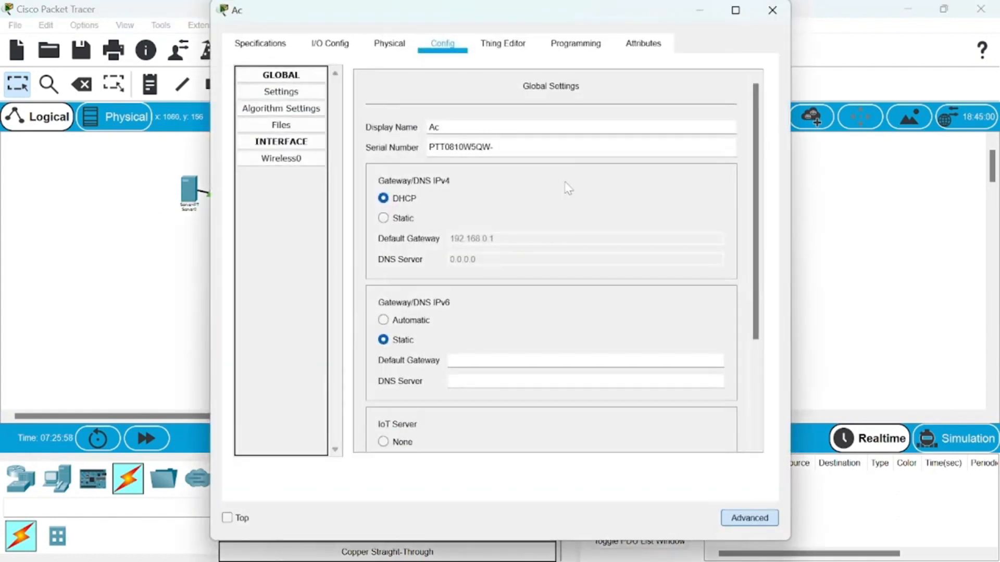
scroll(469, 205, down, 3)
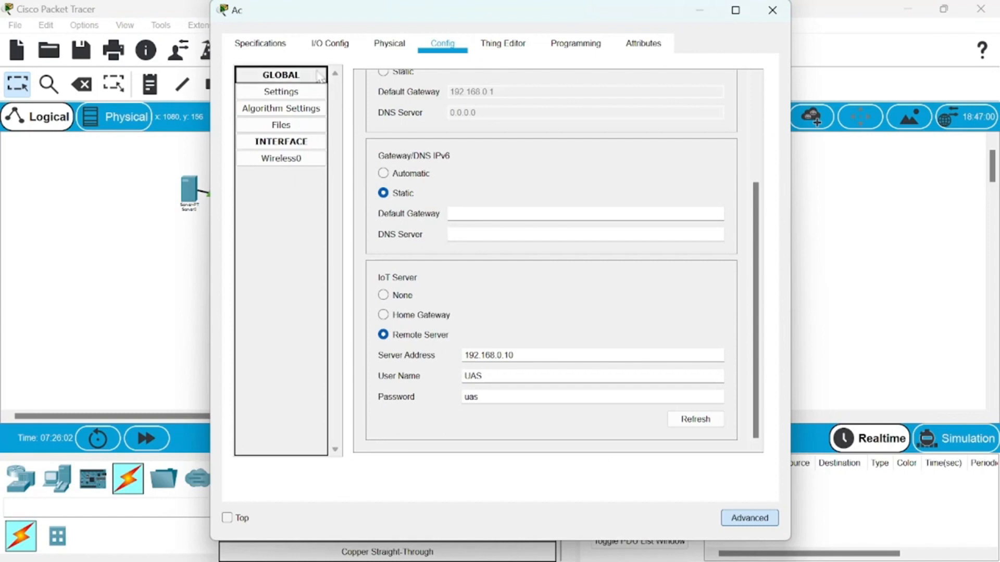
click(302, 93)
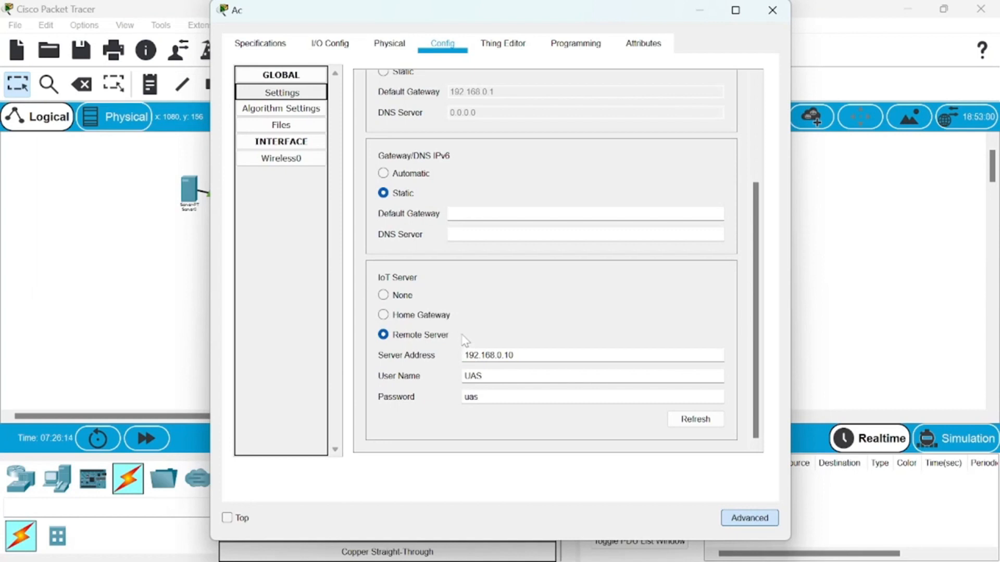
click(849, 286)
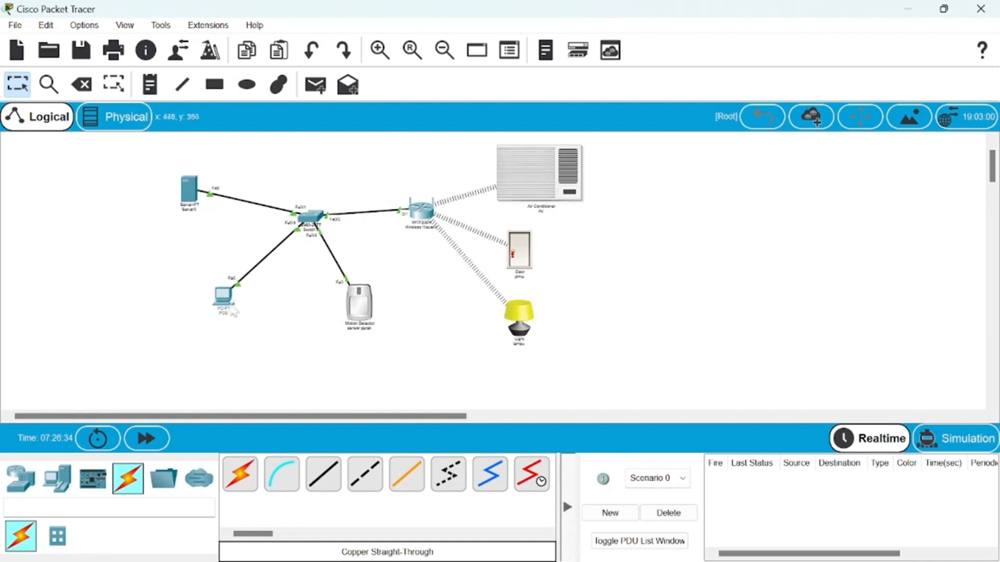
- Open PC0's web browser and load the registration server page at 192.168.0.10
mouse_move(222, 310)
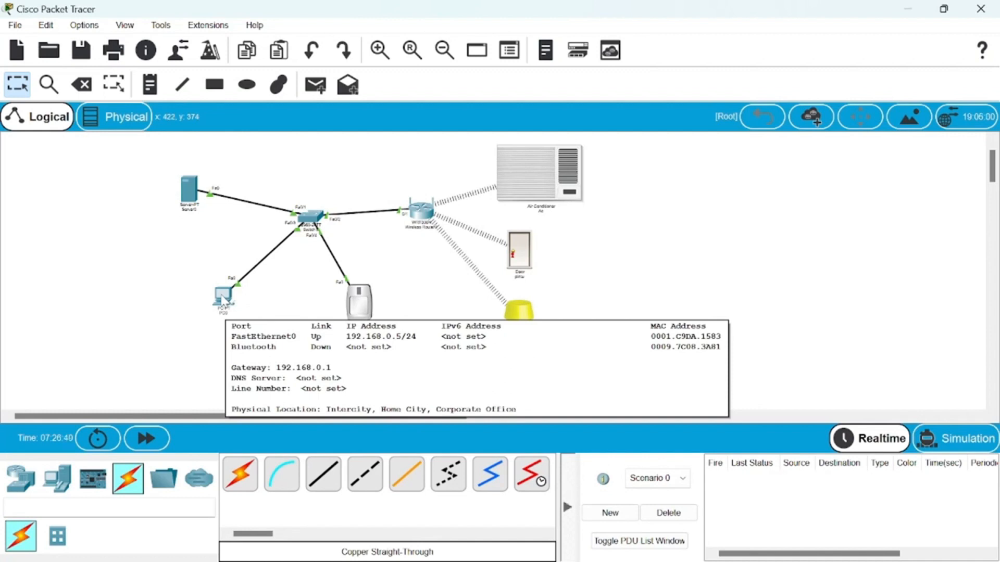
click(222, 299)
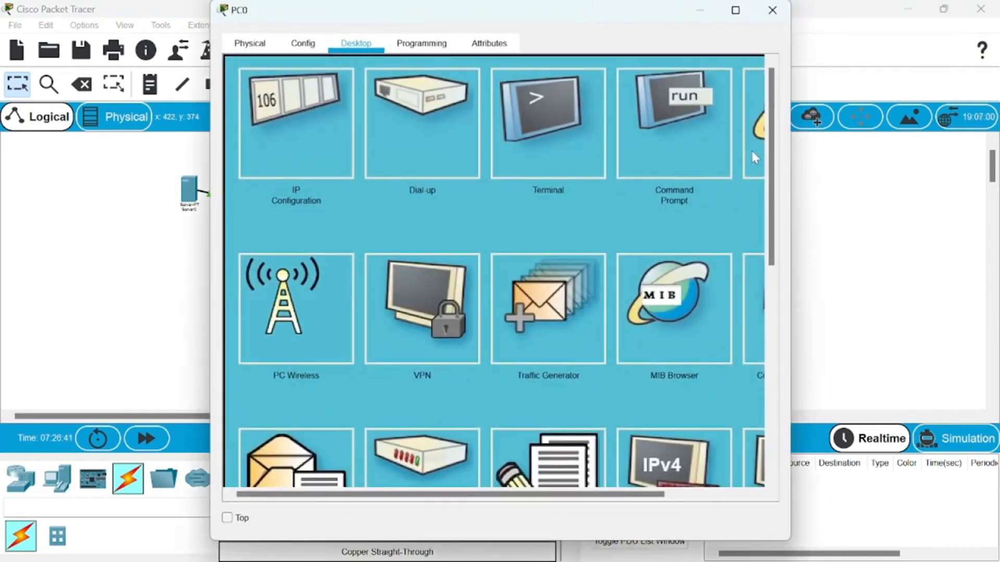
click(751, 152)
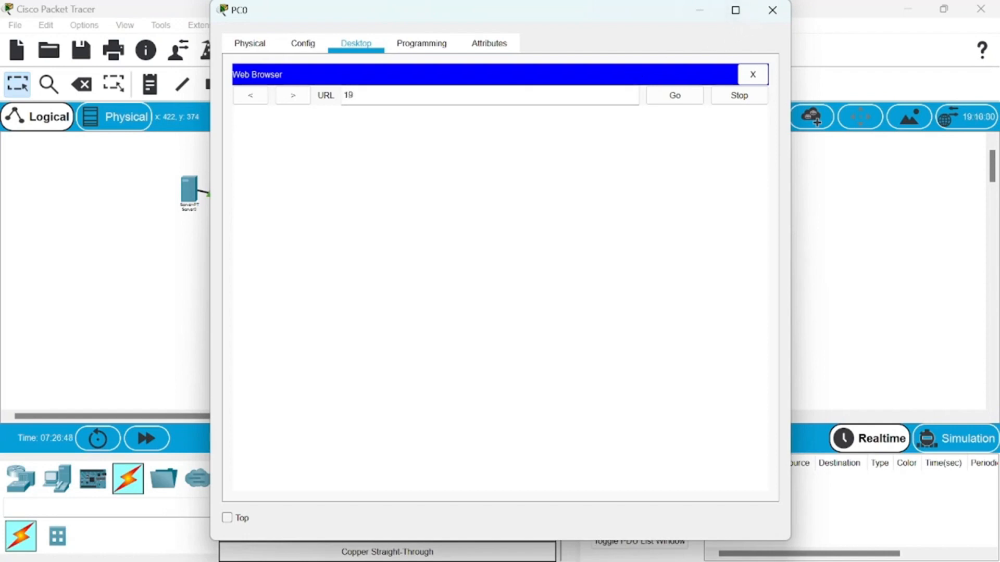
text(192.168.0.10)
click(690, 96)
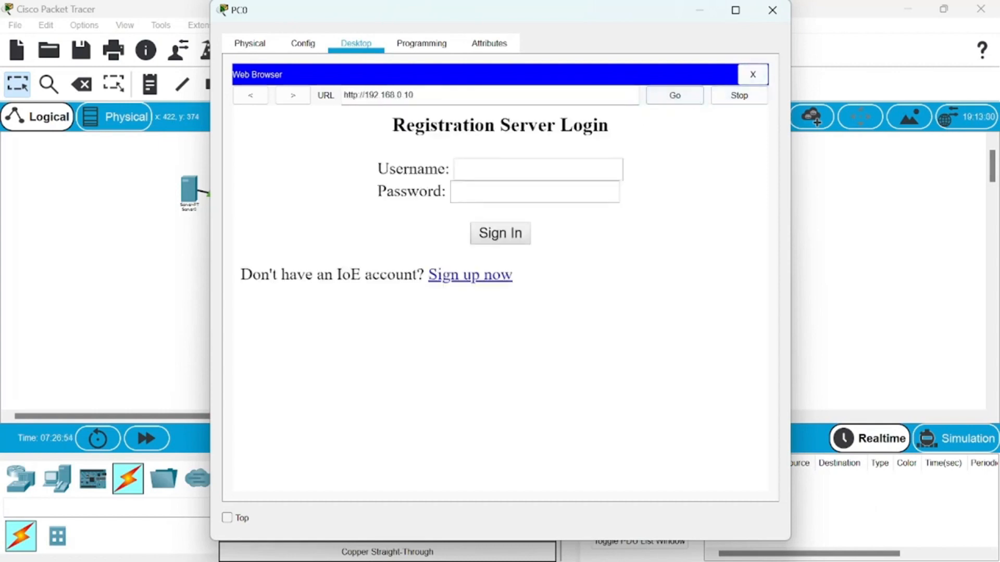
- Log in again to the registration server as UAS with the account password
text(U)
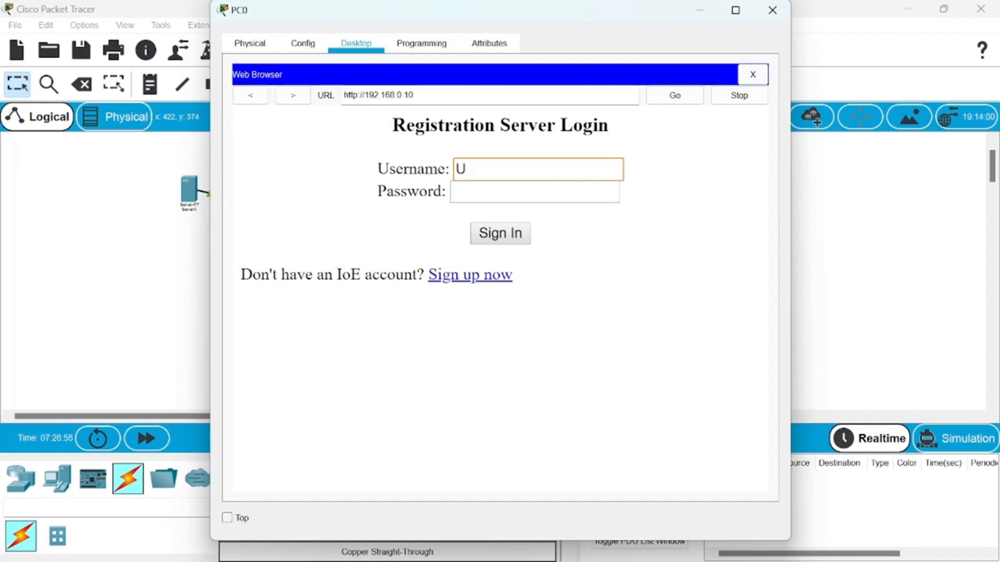
text(AS)
key(Tab)
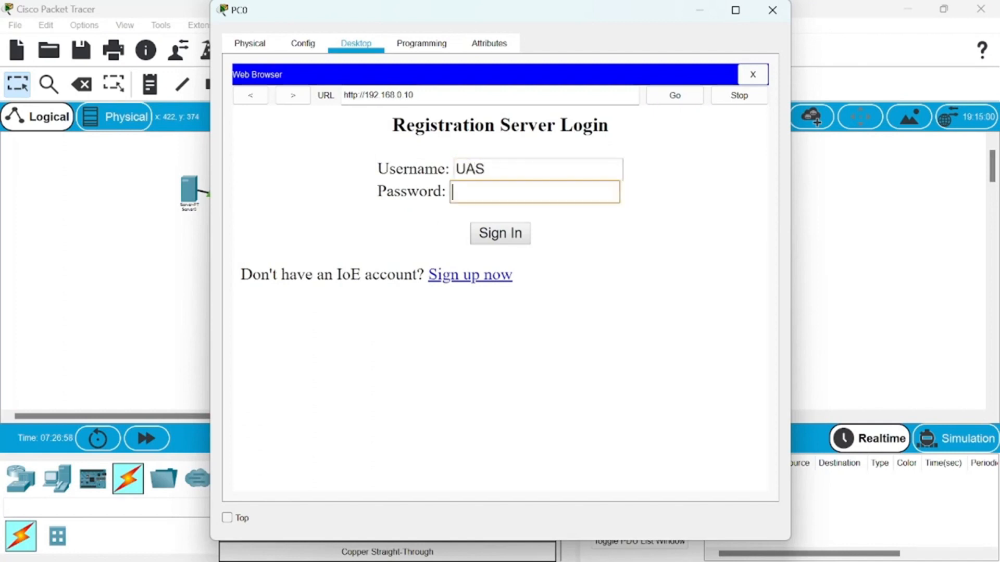
text(UAS)
click(508, 242)
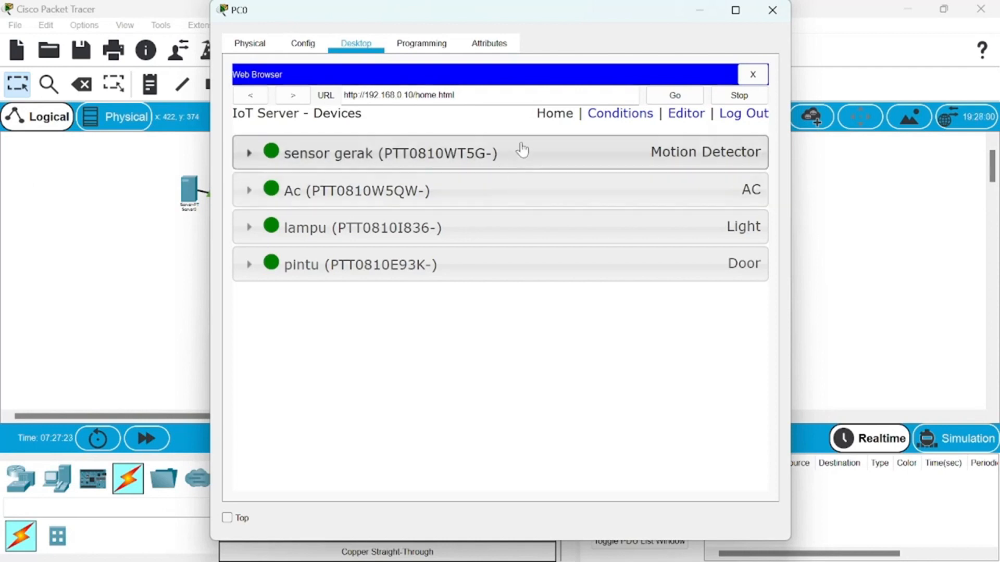
- Open the device conditions in a widened window and start a new rule with the condition sensor gerak On is true
click(614, 115)
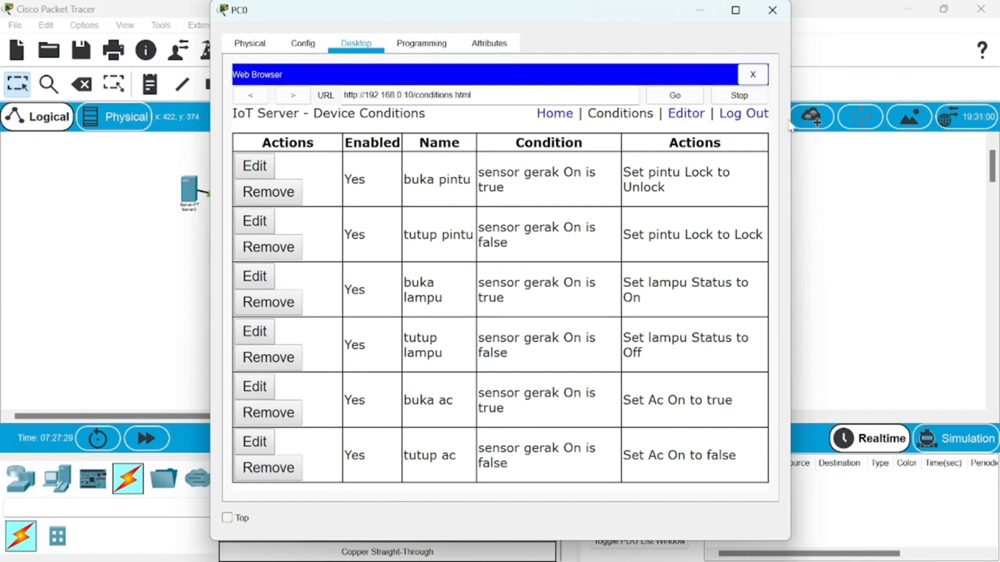
drag(790, 125, 852, 119)
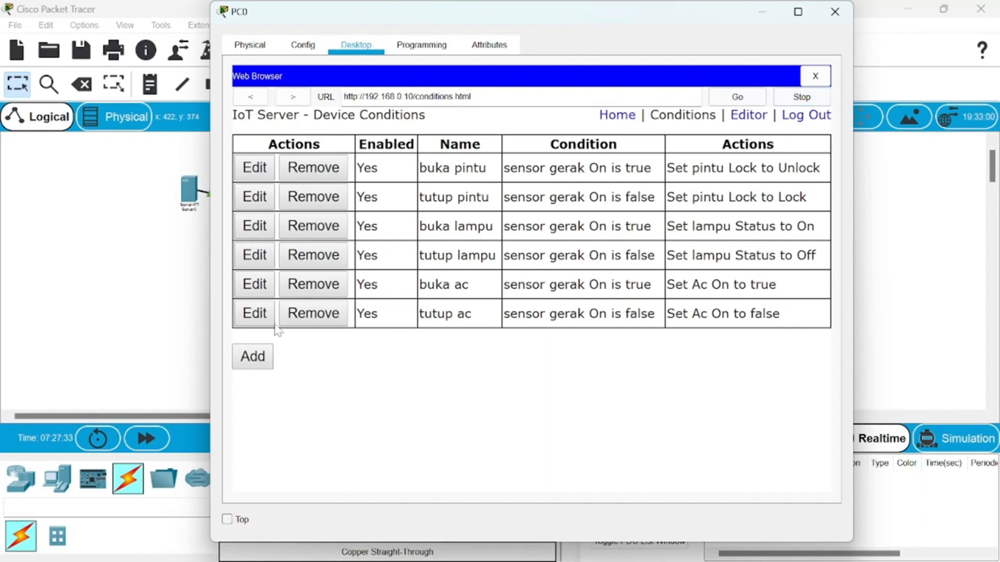
click(254, 357)
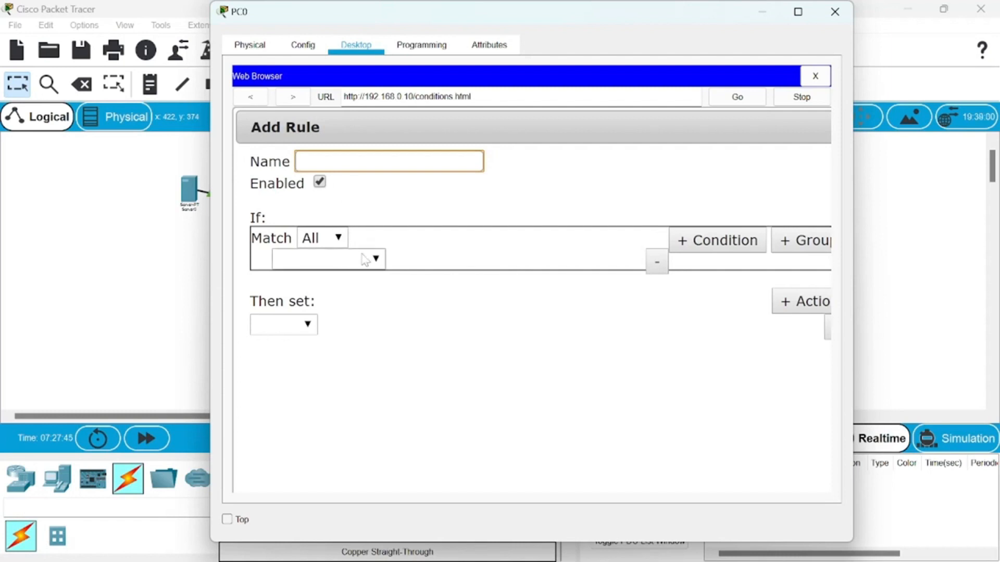
click(364, 259)
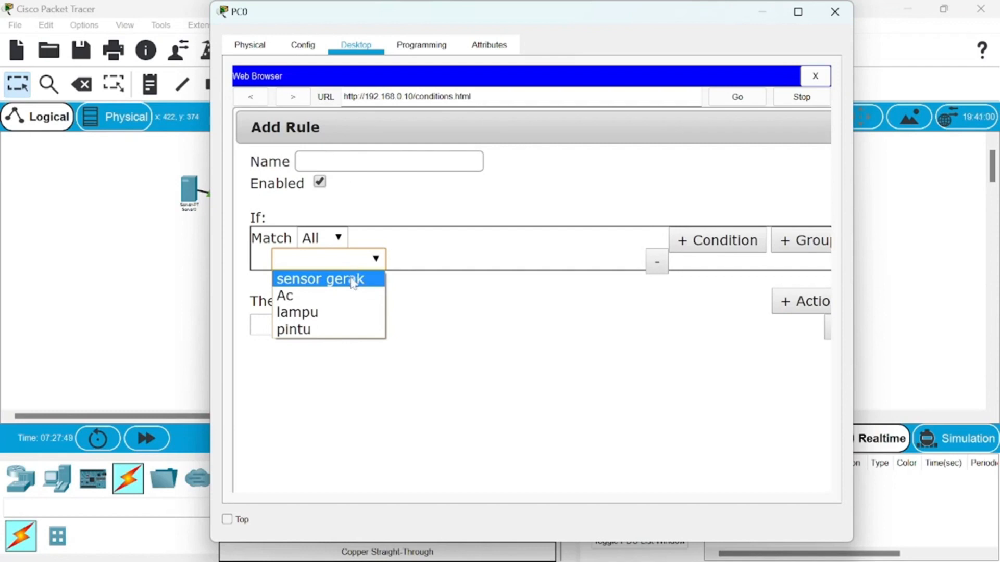
click(352, 282)
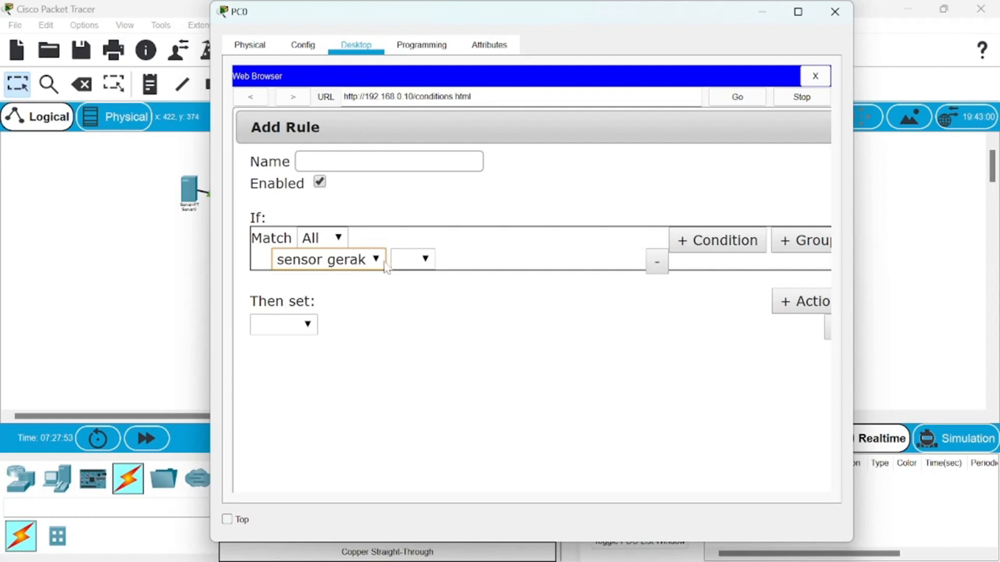
click(423, 259)
click(419, 280)
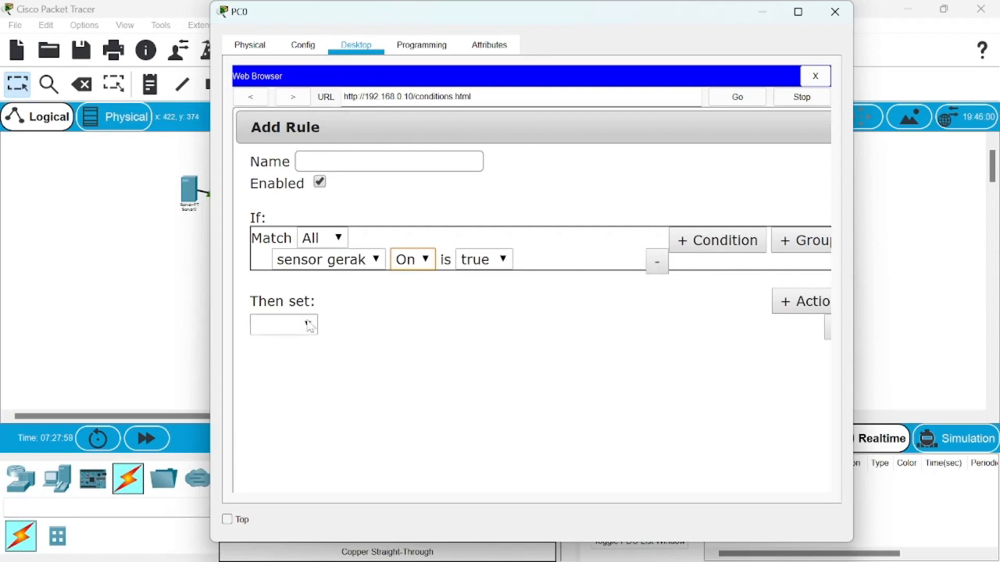
- Set the new rule's action to Ac On to true, and discard the rule without saving it
click(308, 324)
click(263, 344)
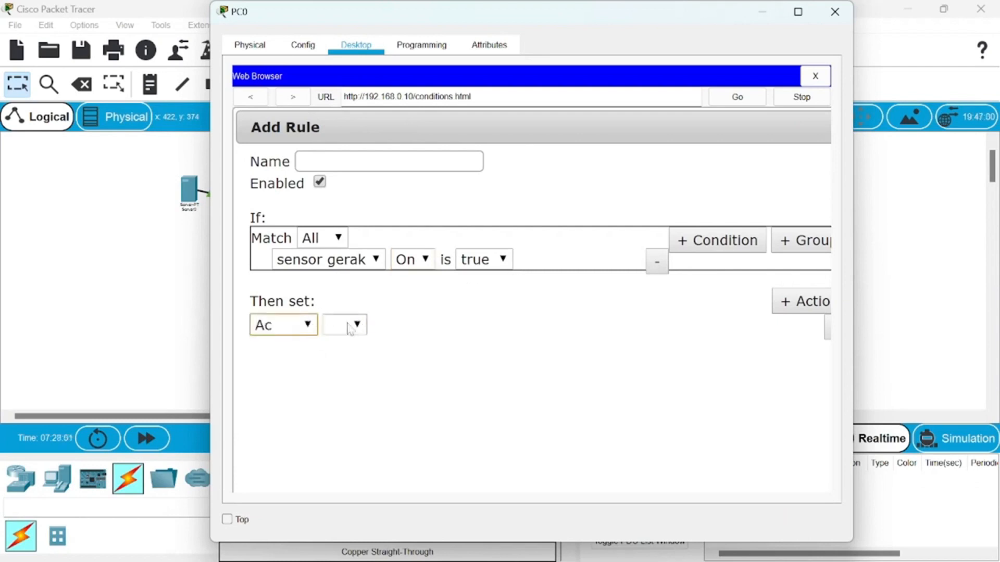
click(349, 325)
click(344, 345)
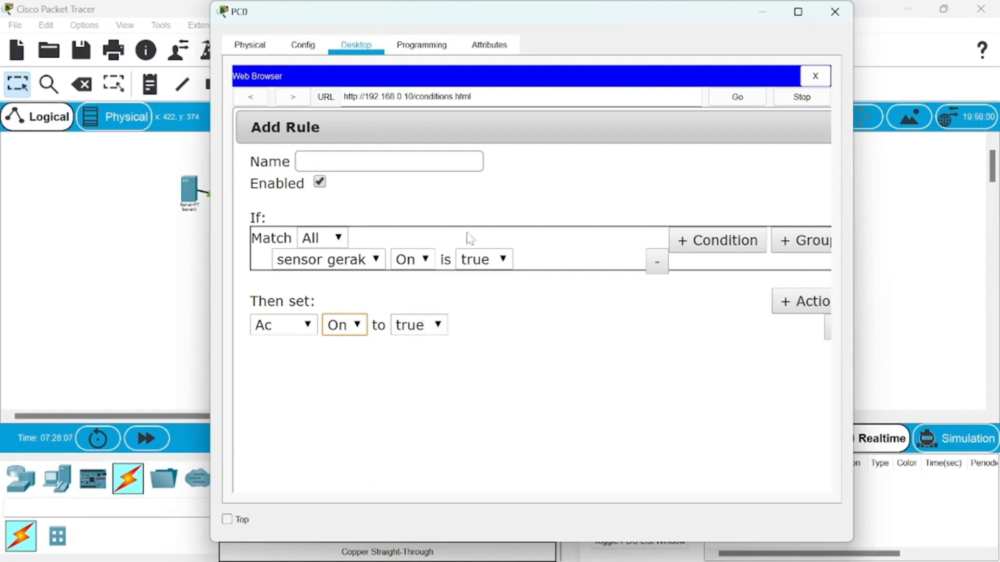
scroll(538, 140, down, 2)
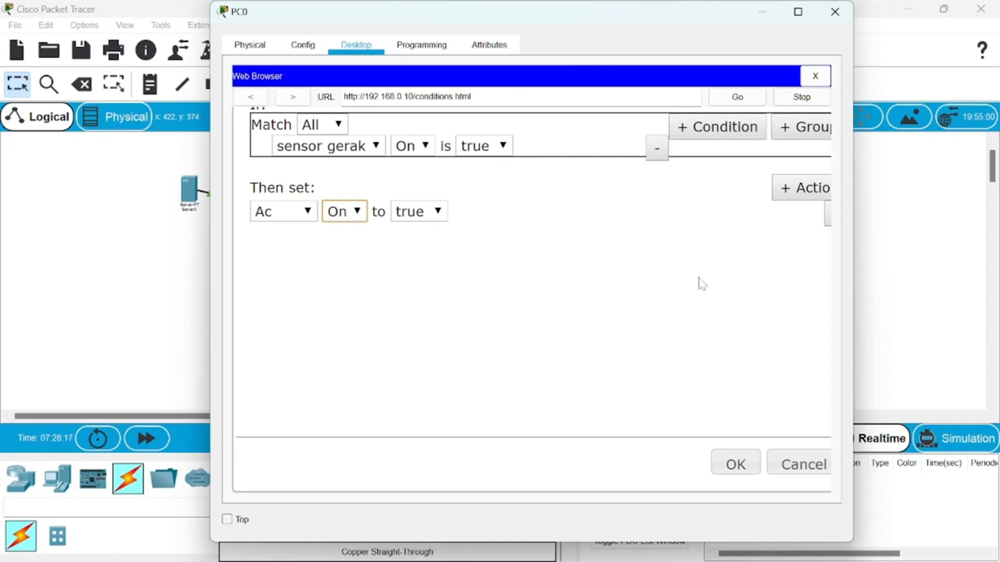
click(805, 470)
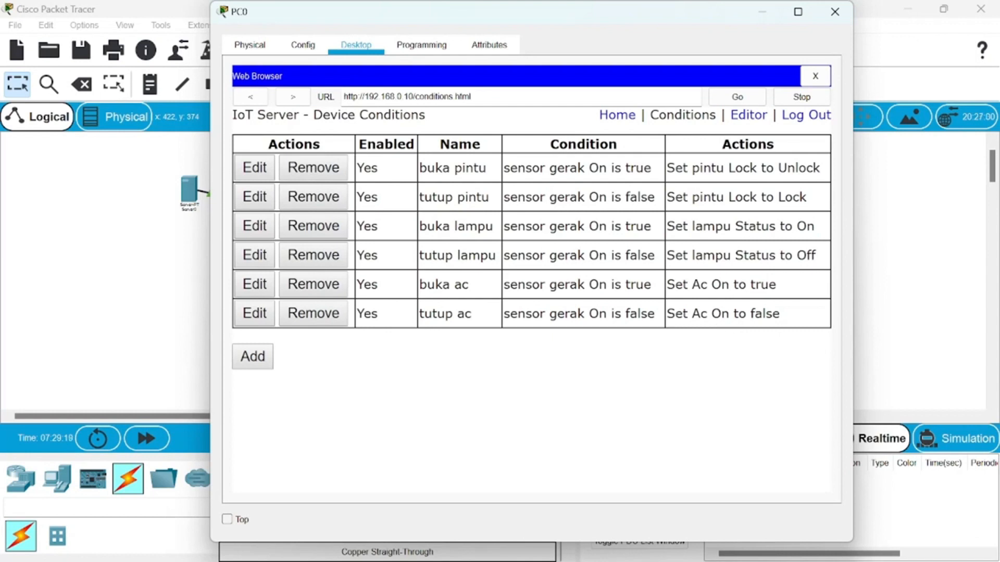
- Close PC0's window and trigger the sensor gerak motion detector in the topology to test the automation rules
click(835, 11)
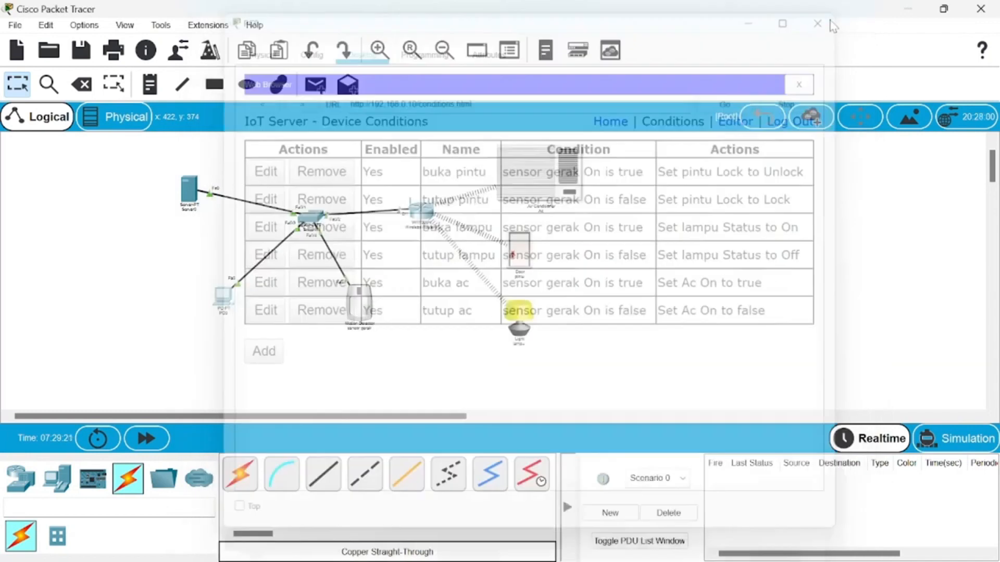
scroll(513, 297, up, 1)
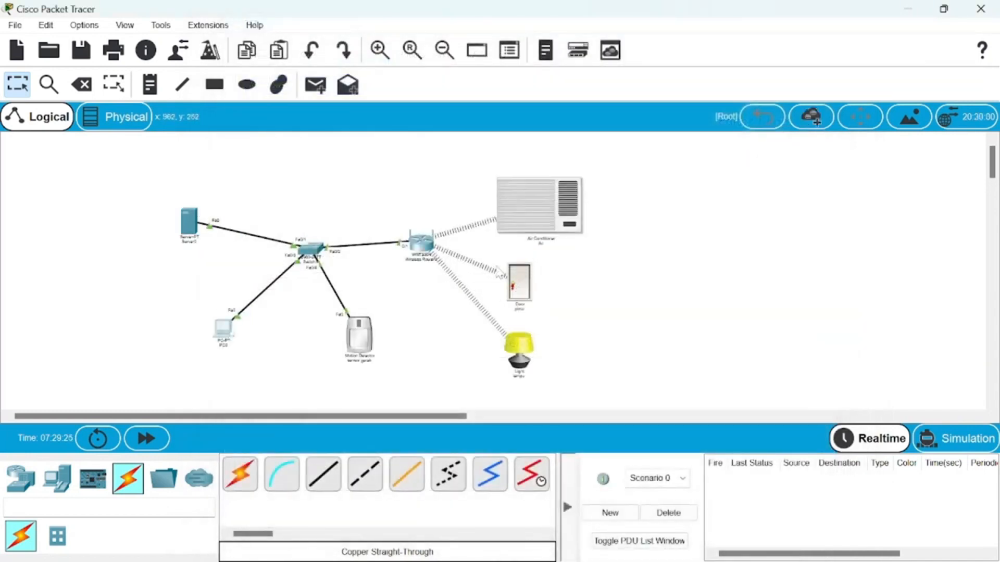
mouse_move(360, 342)
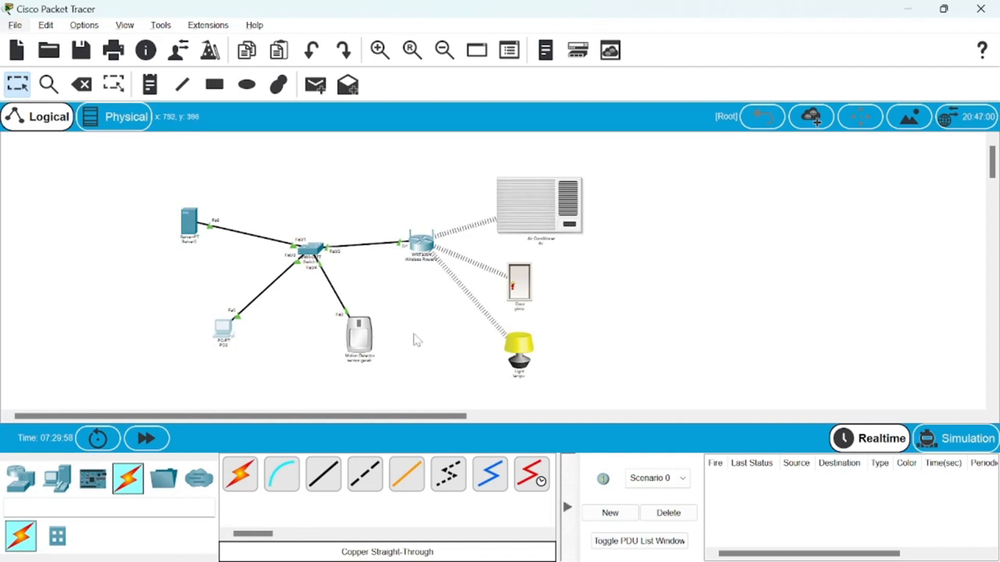
key(alt)
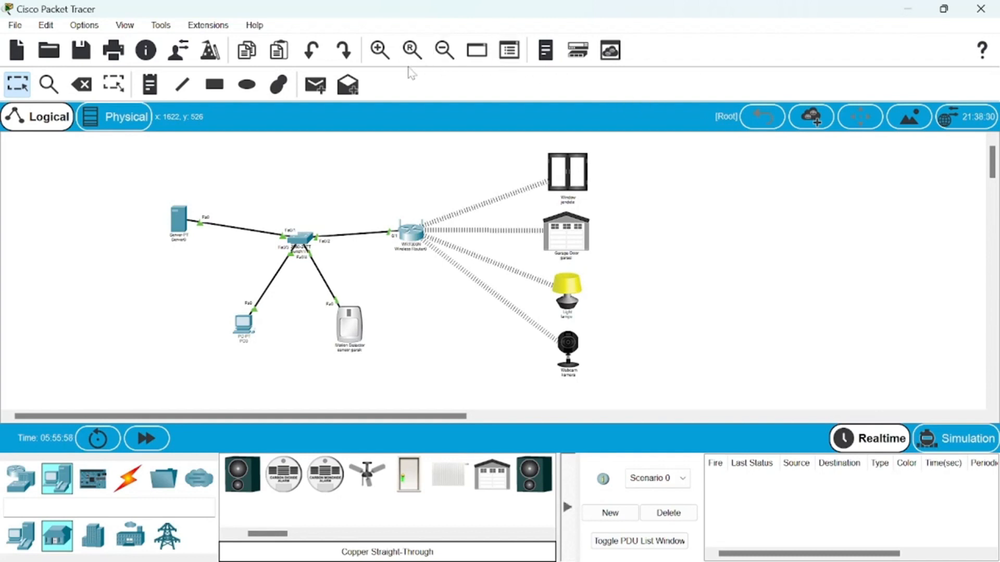
- Enlarge the topology with the window, garage, lamp and webcam, and inspect Server0's IP configuration
click(388, 57)
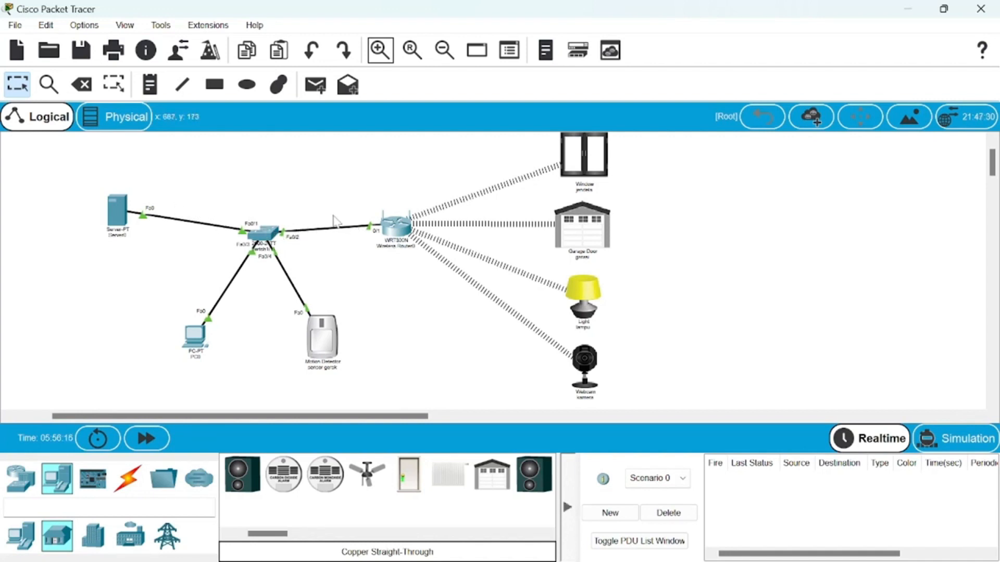
click(119, 214)
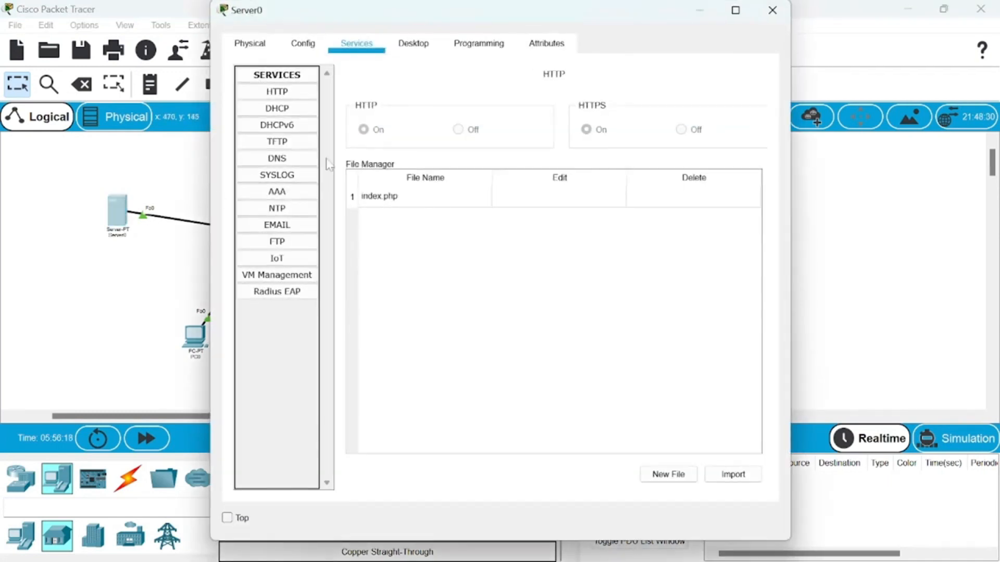
click(437, 46)
click(311, 118)
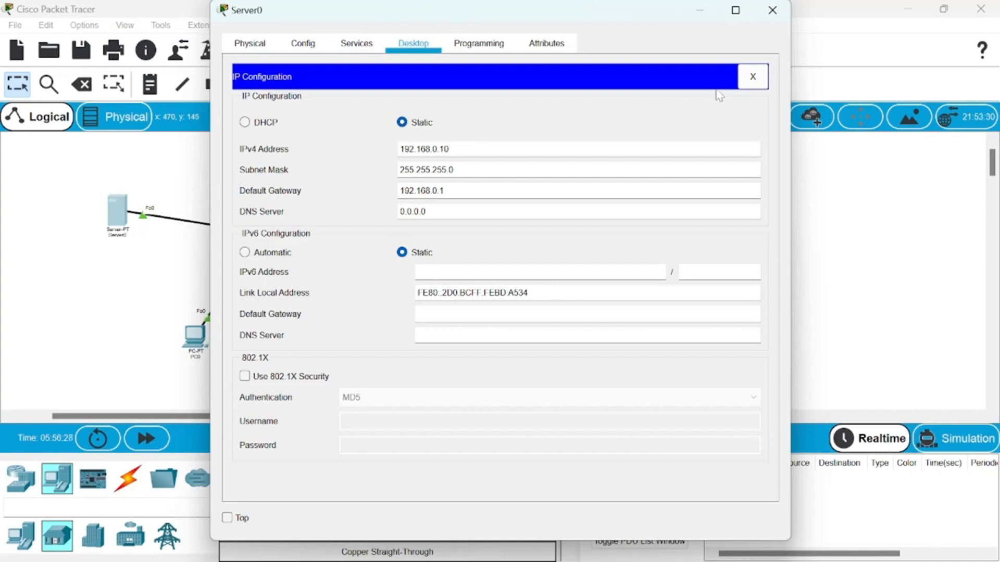
- Review Server0's AAA service, including its RADIUS client and the full list of device user accounts, and return to the topology
click(365, 54)
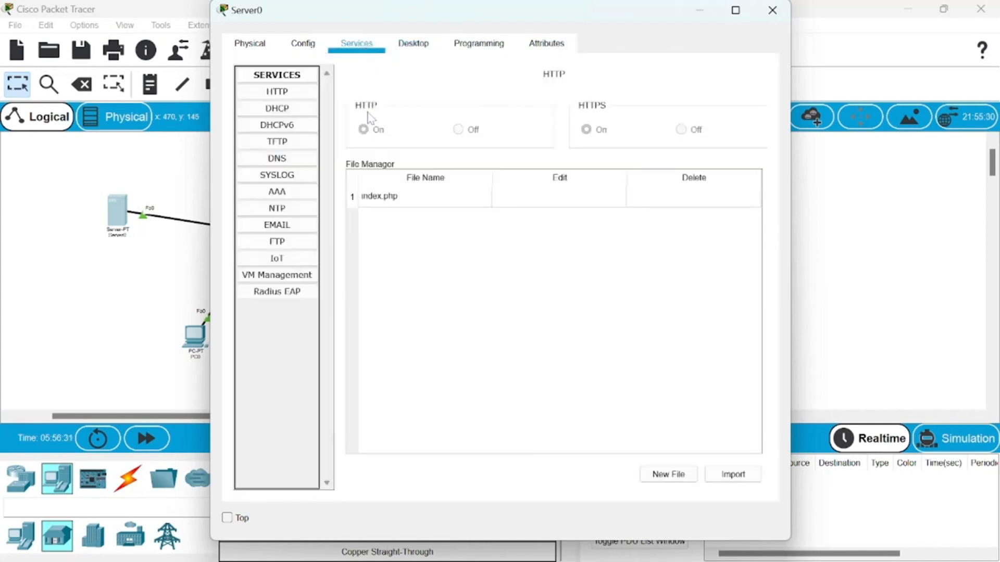
click(295, 193)
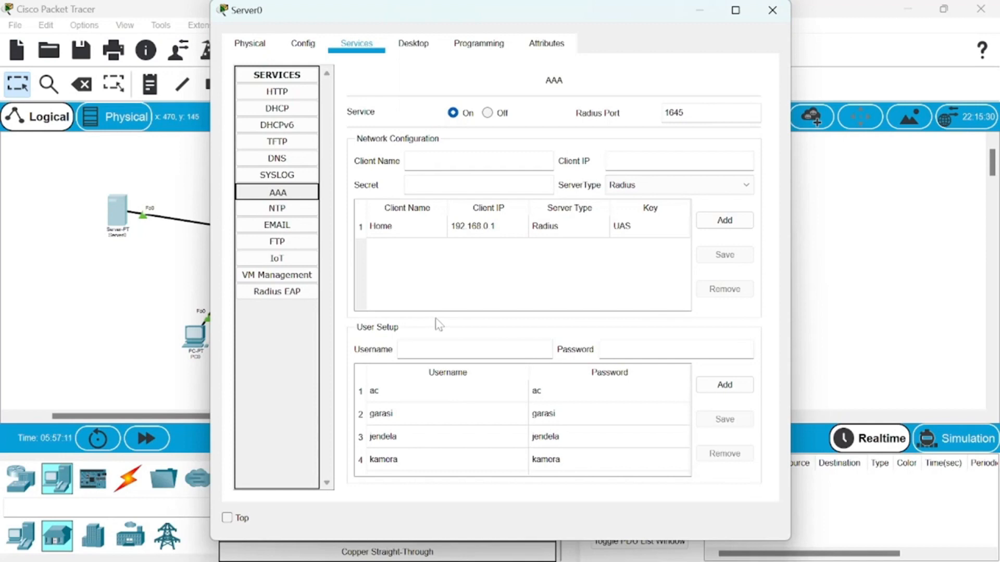
scroll(476, 390, down, 2)
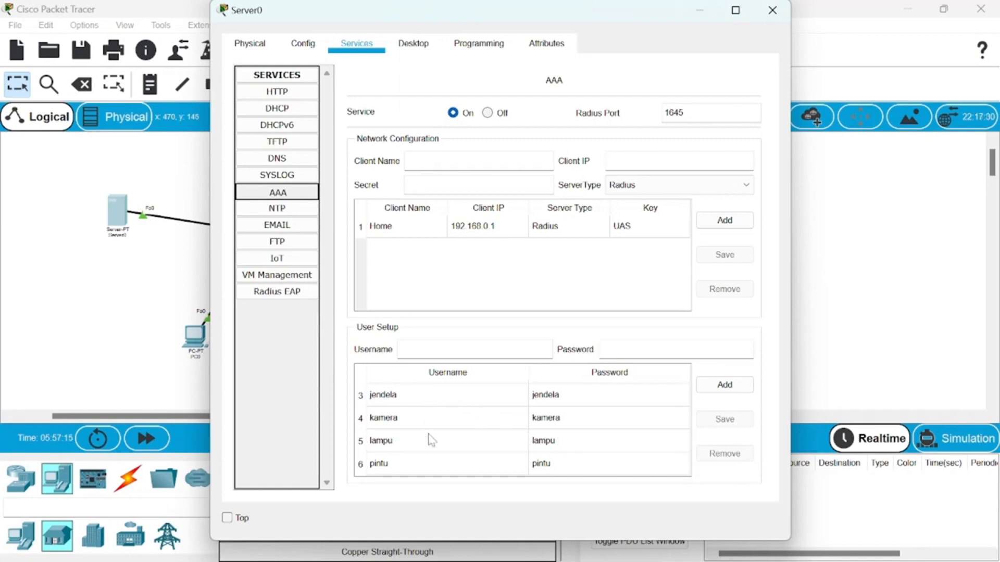
scroll(436, 440, up, 2)
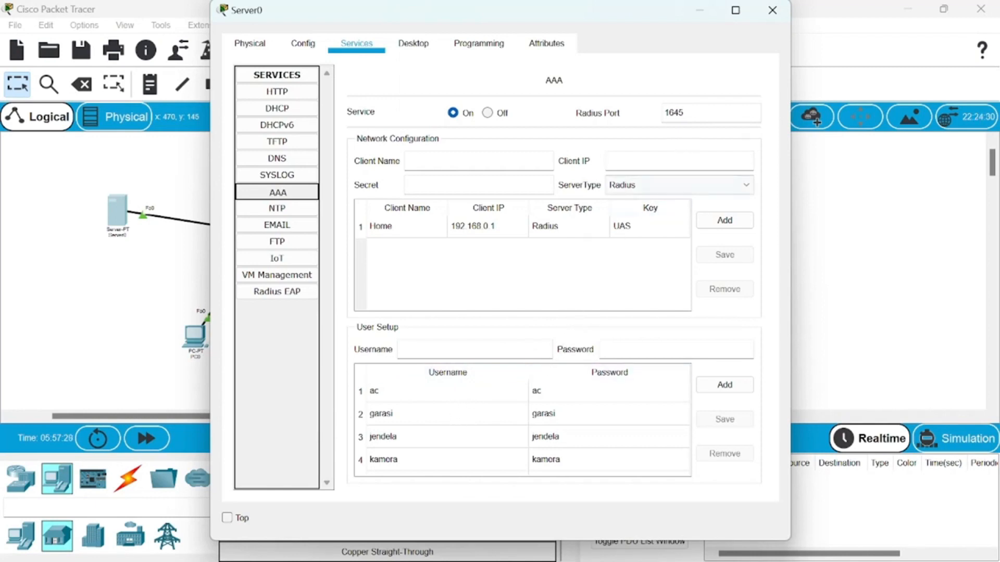
click(699, 10)
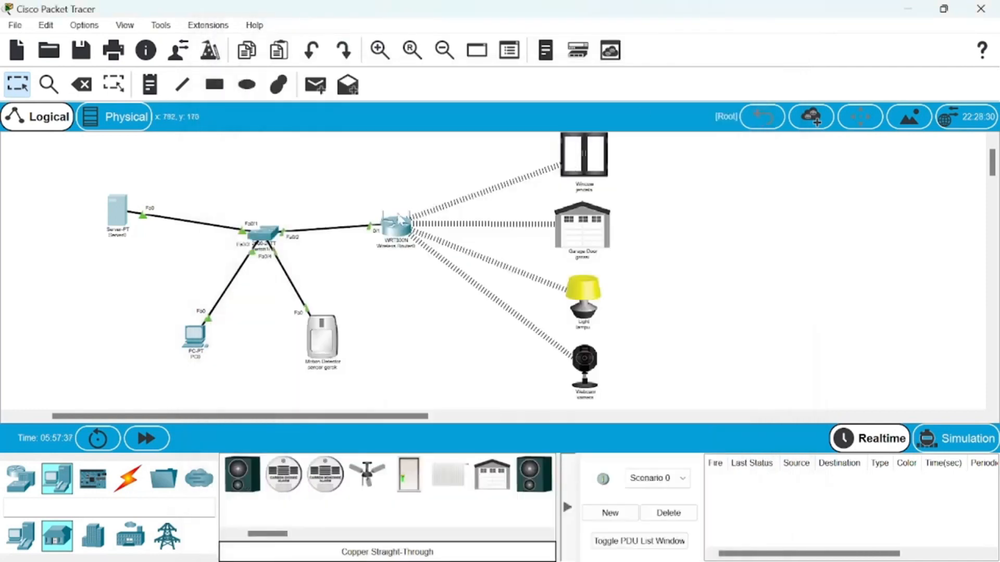
- Examine the wireless router's basic setup and its basic wireless settings, including the network name and channel
click(396, 229)
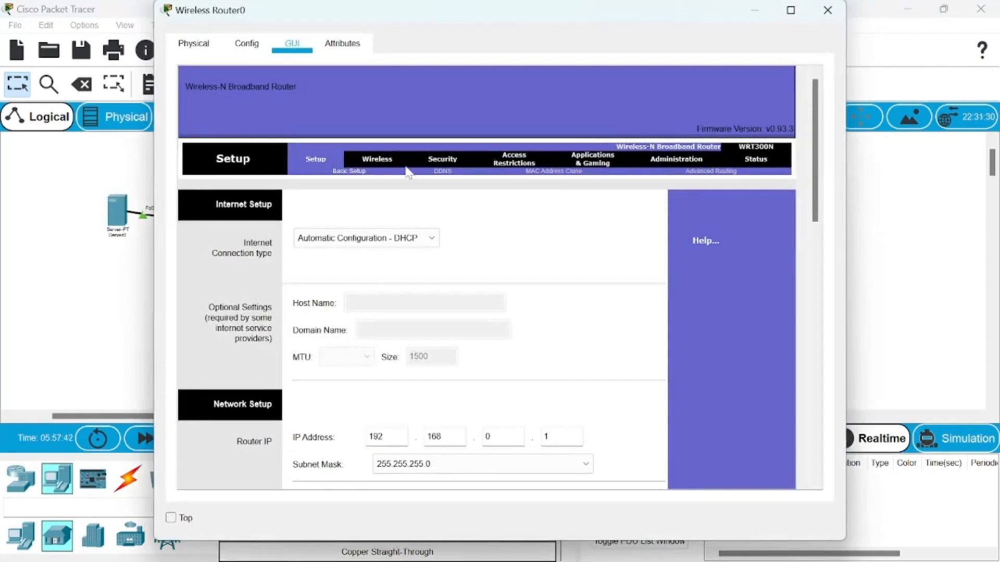
click(384, 165)
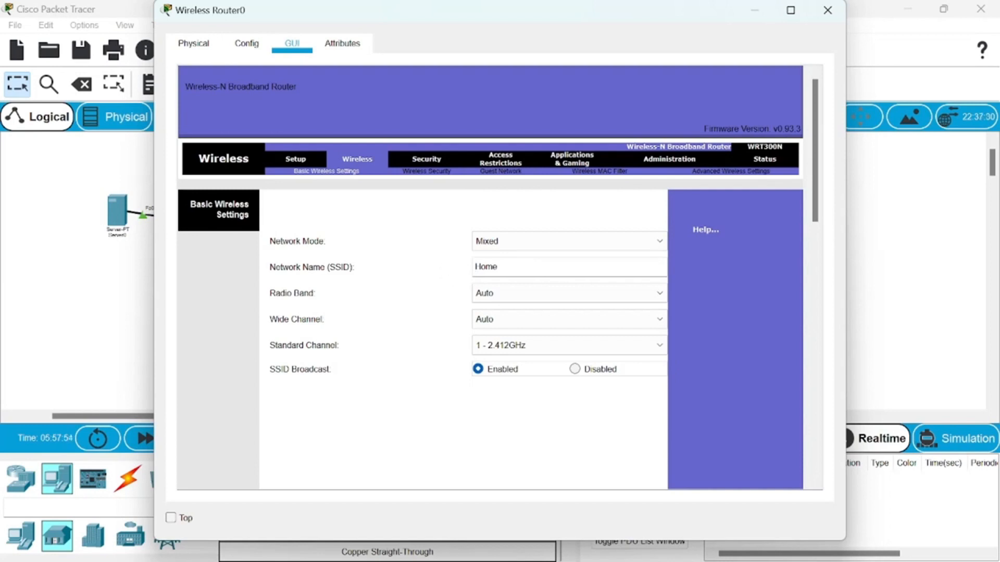
scroll(523, 270, down, 1)
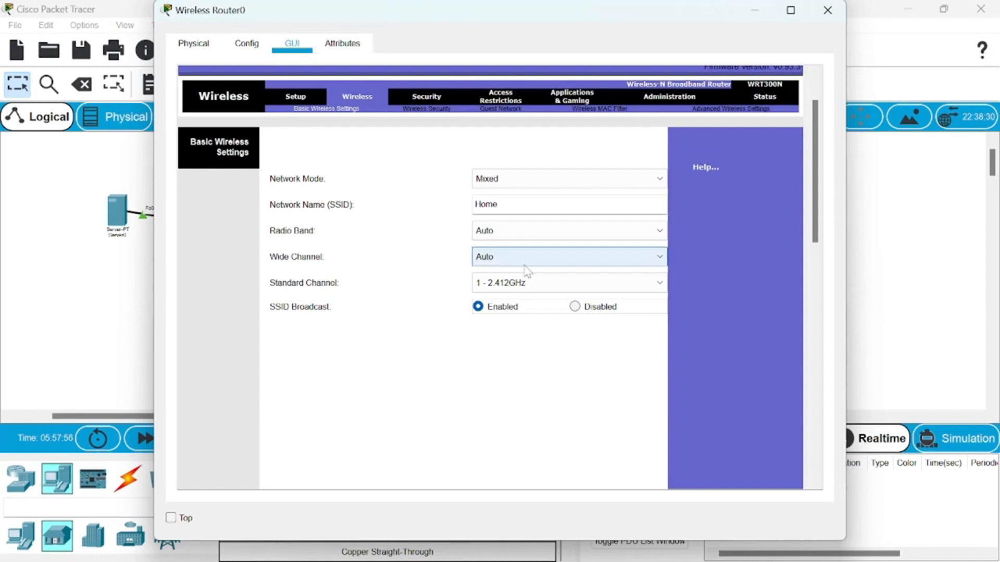
scroll(547, 346, down, 10)
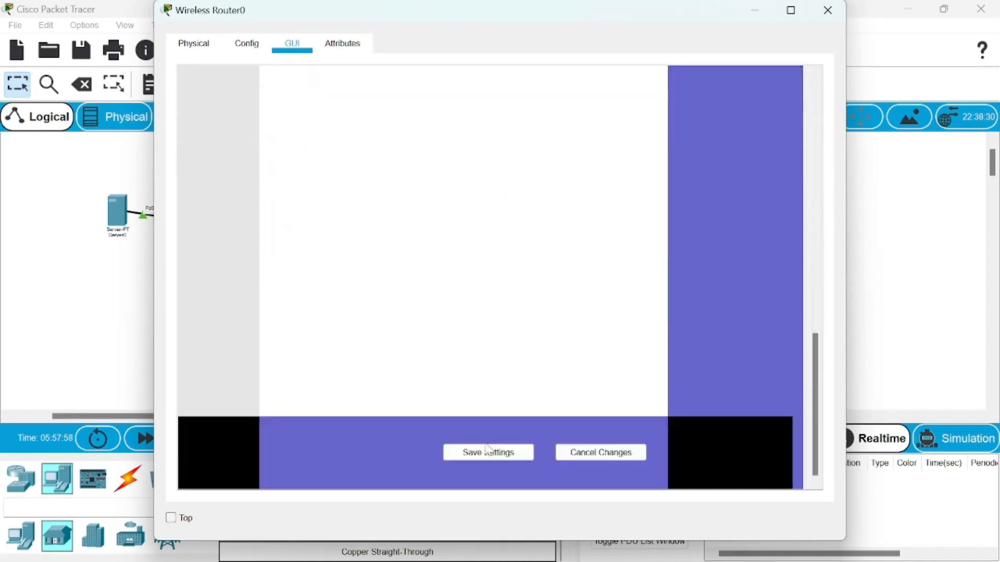
scroll(492, 447, up, 10)
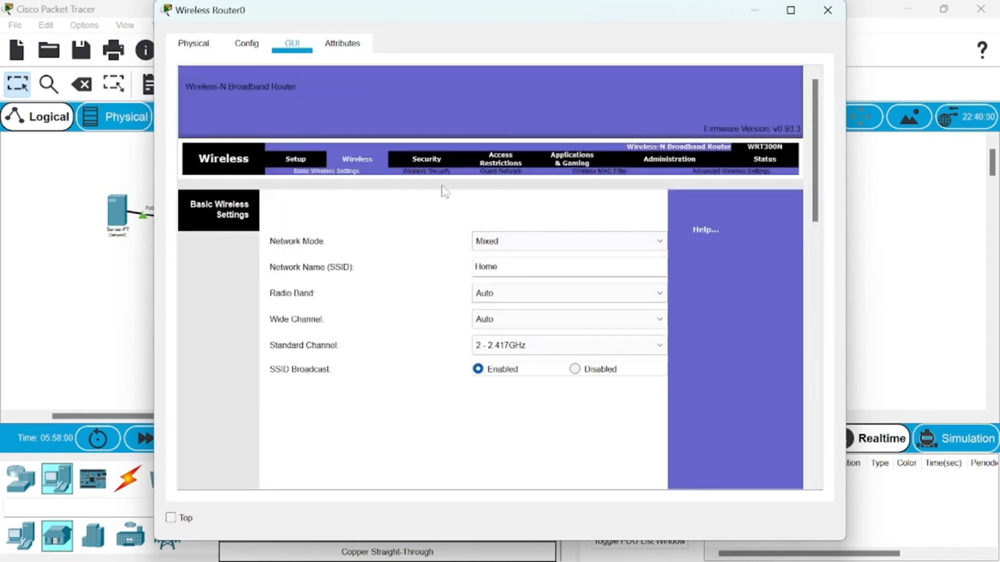
- Review the router's WPA2 Enterprise wireless security with RADIUS server 192.168.0.10, save the settings, and close the router window
click(437, 171)
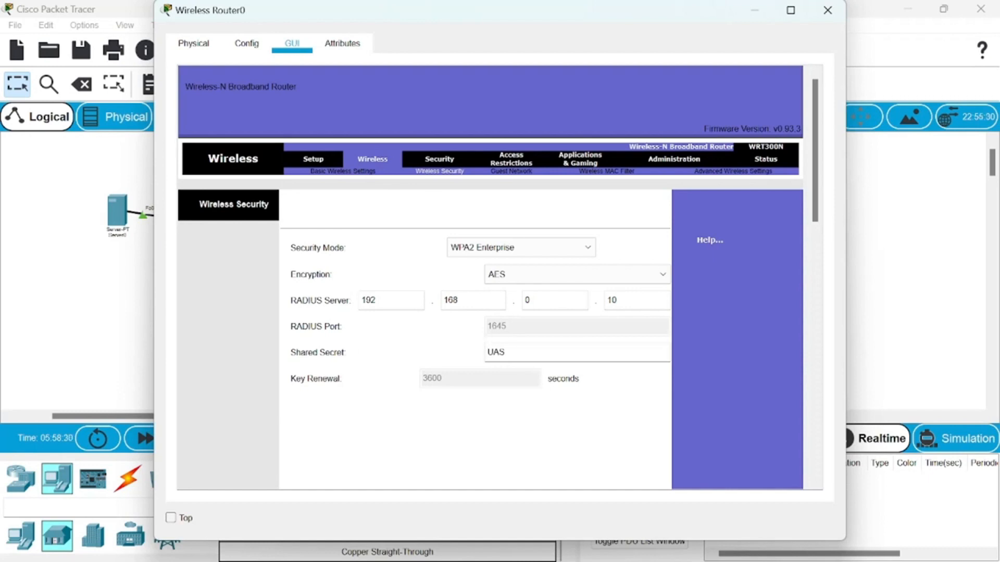
scroll(549, 359, down, 10)
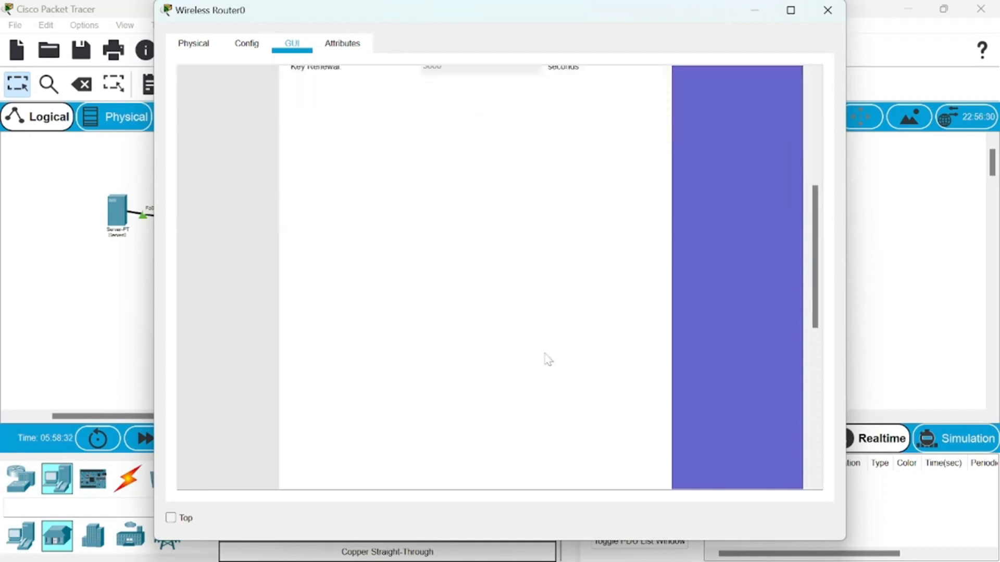
click(518, 453)
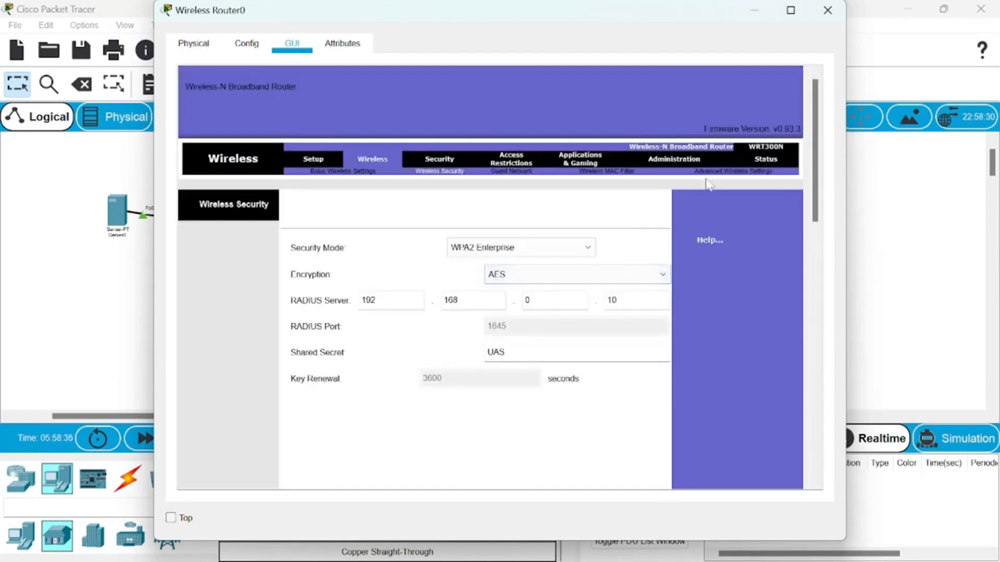
click(828, 10)
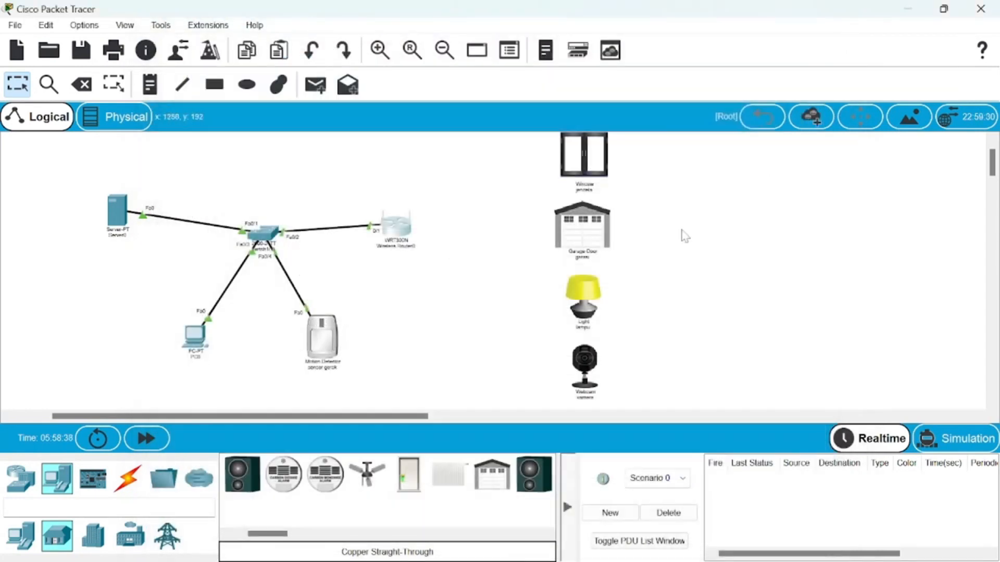
- Check the registration server account in Server0's IoT service, and return to the topology
click(117, 216)
click(303, 259)
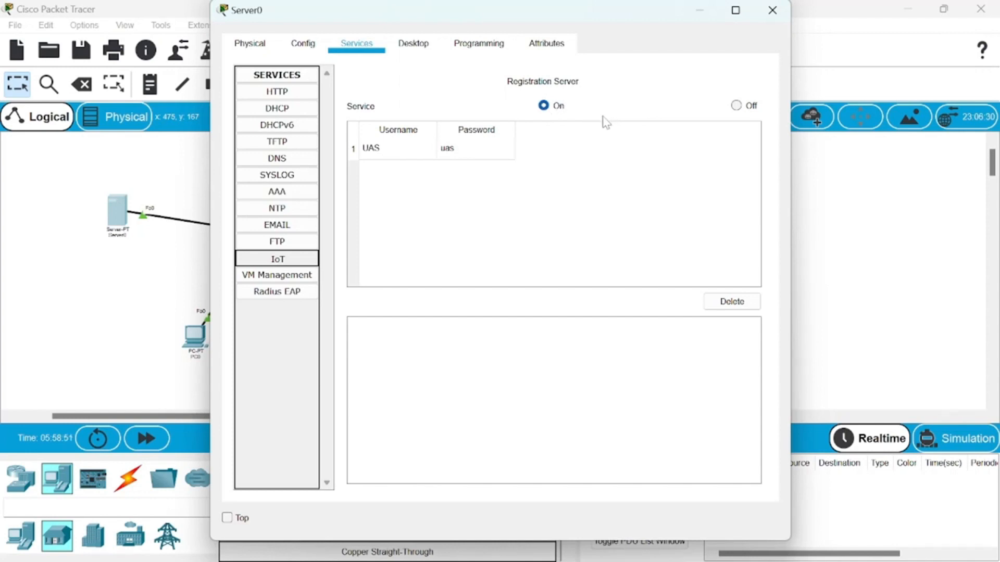
click(774, 11)
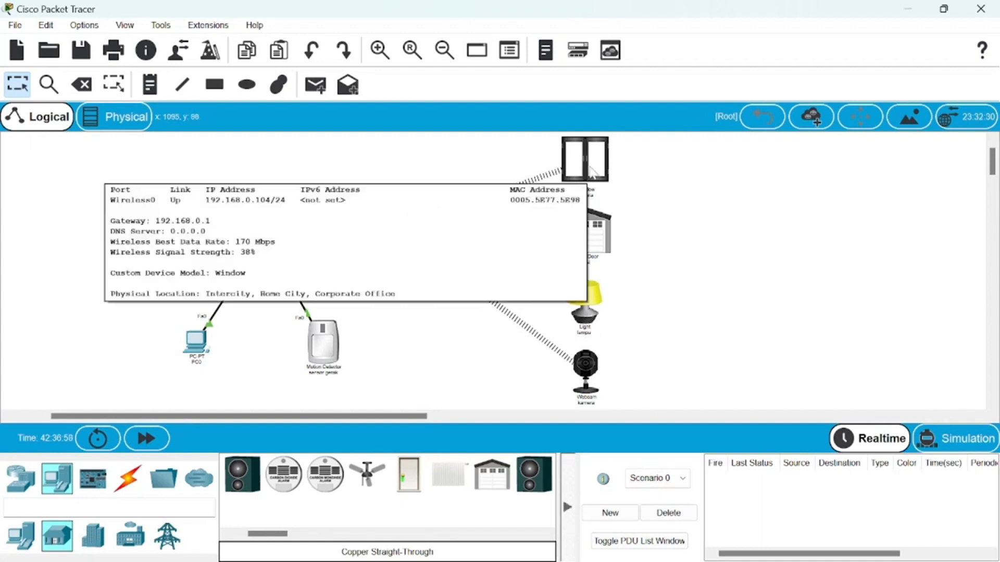
- Inspect the jendela window device's global settings and Wireless0 authentication settings, and return to the topology
click(591, 172)
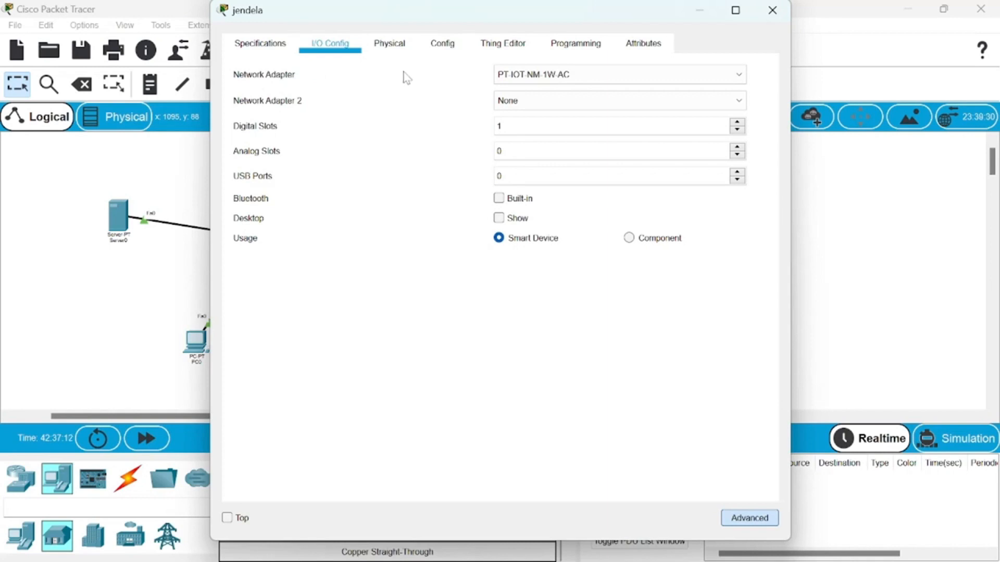
click(453, 49)
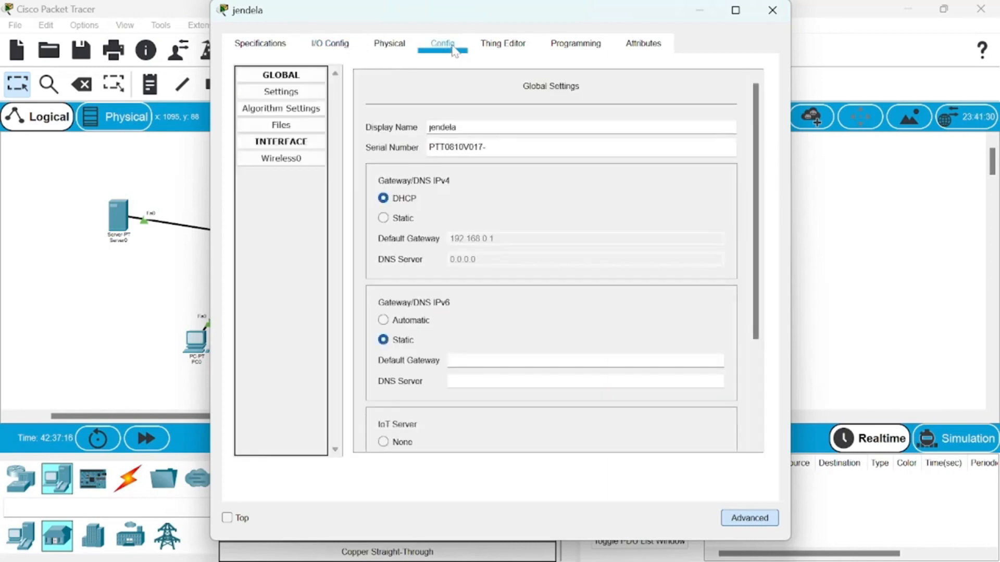
click(313, 165)
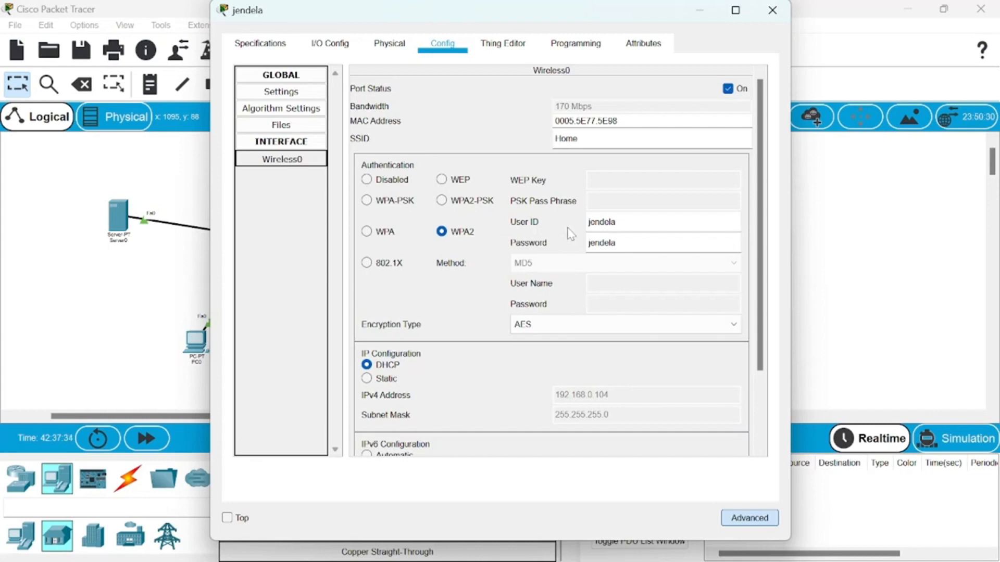
click(846, 218)
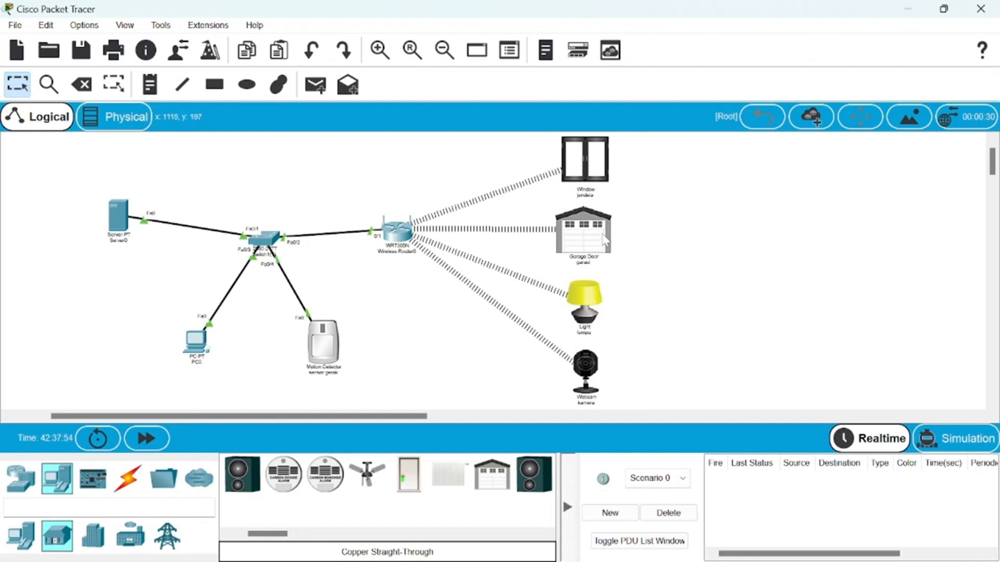
- Check PC0's IP configuration, close it, and bring the web browser into view among its desktop applications
mouse_move(605, 236)
drag(207, 343, 185, 346)
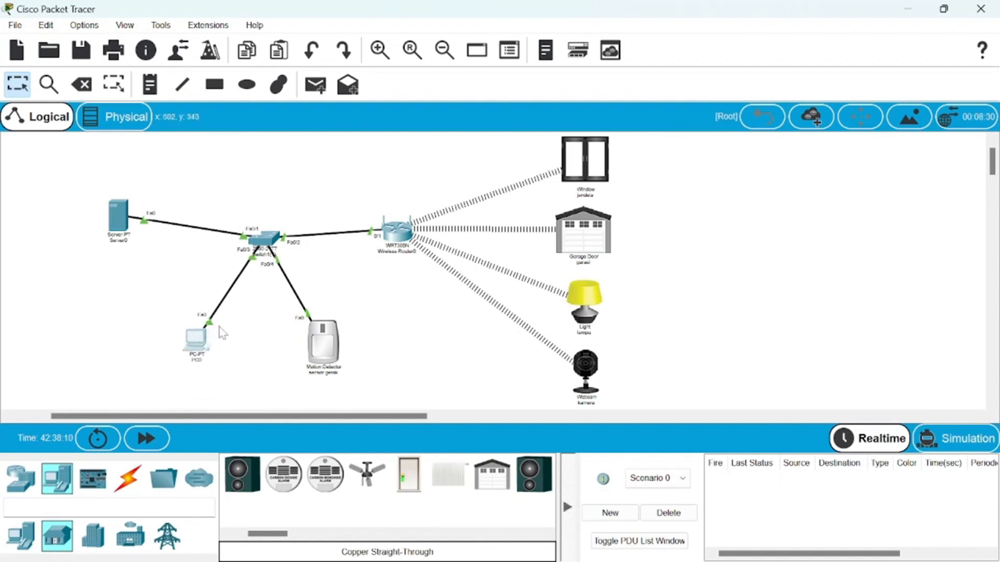
click(203, 343)
click(352, 161)
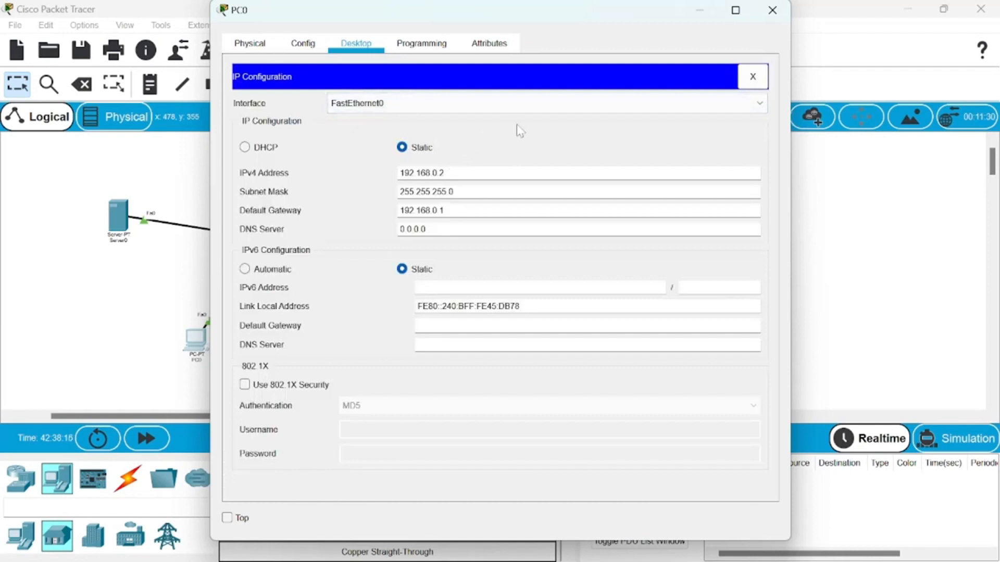
click(753, 77)
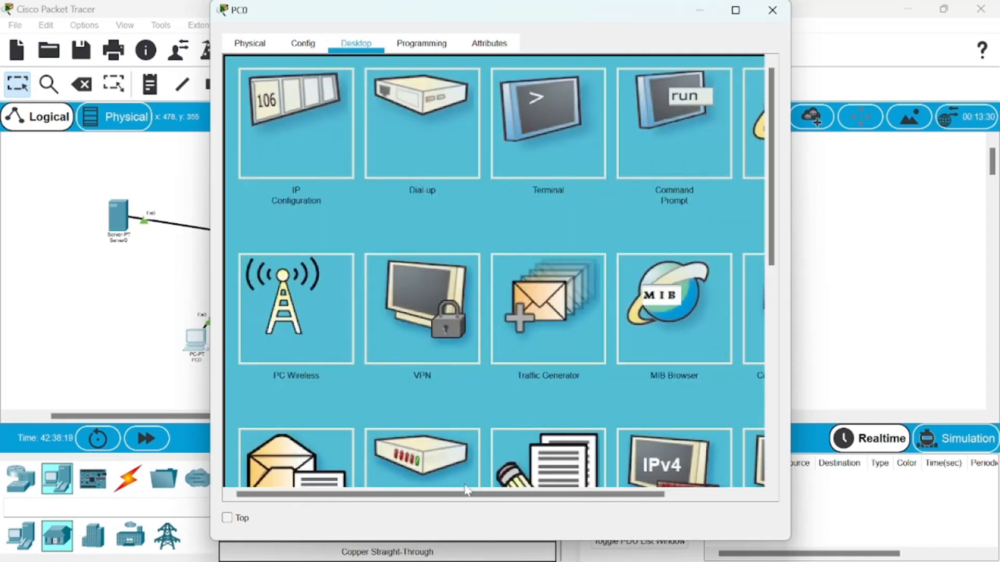
drag(467, 492, 536, 492)
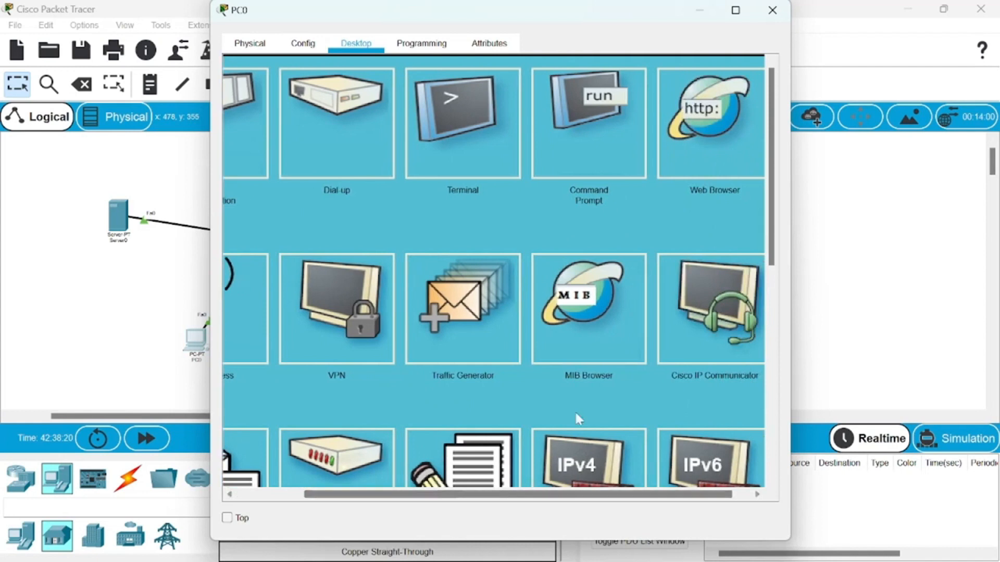
- Load 192.168.0.10 in PC0's web browser, check the registration server's account creation page, and return to the login page
click(697, 118)
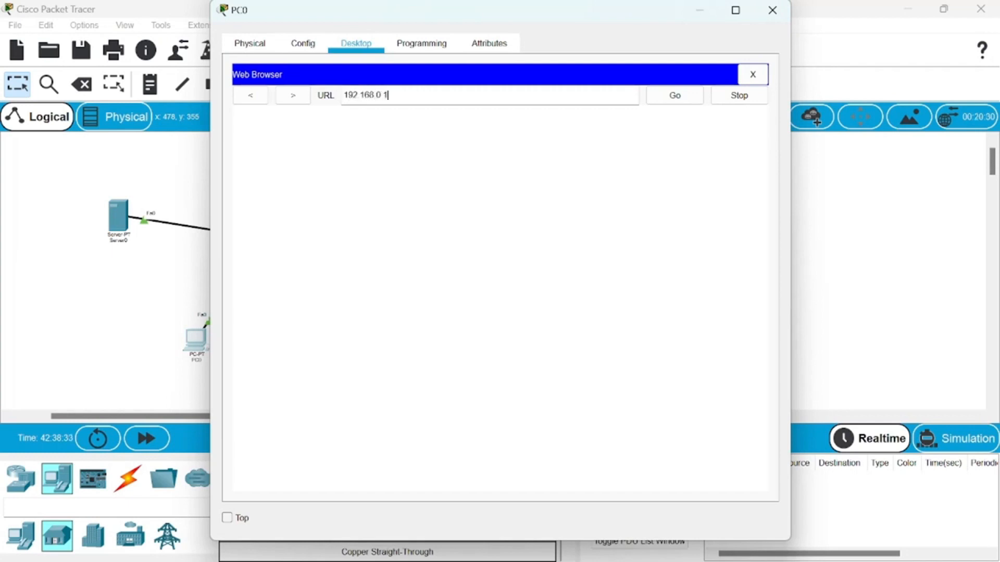
click(660, 97)
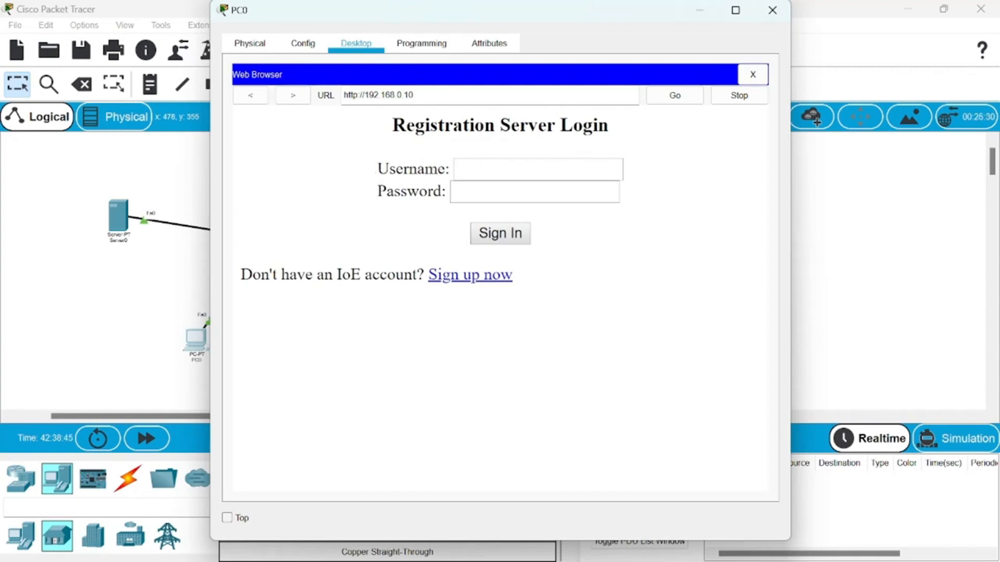
click(460, 277)
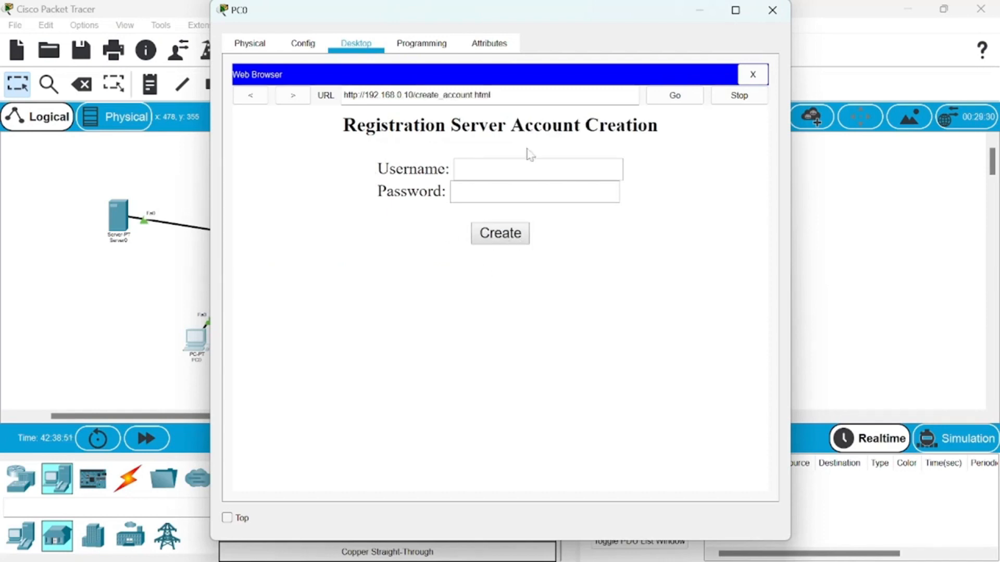
click(257, 103)
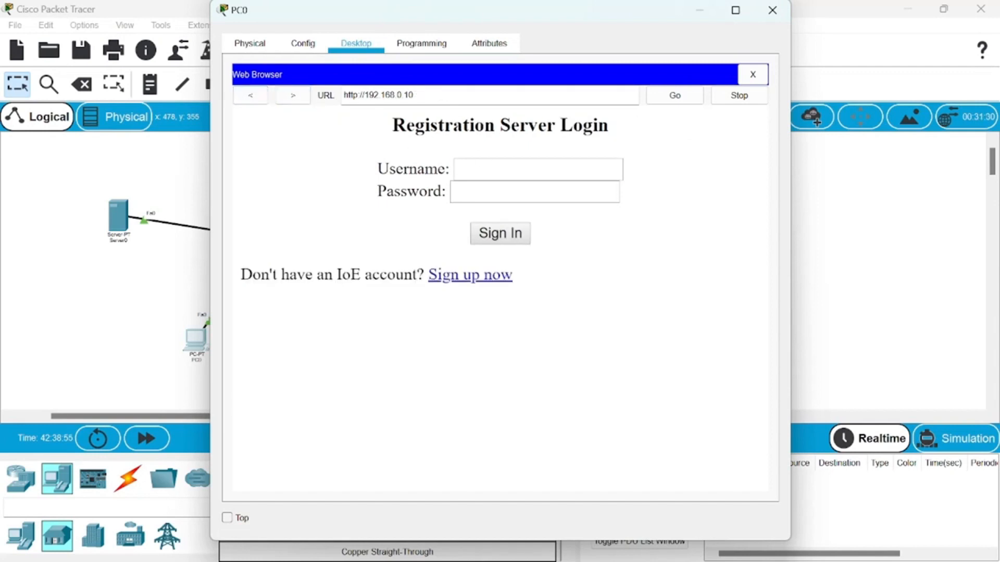
- Sign in to the registration server with username UAS and the account password
click(500, 170)
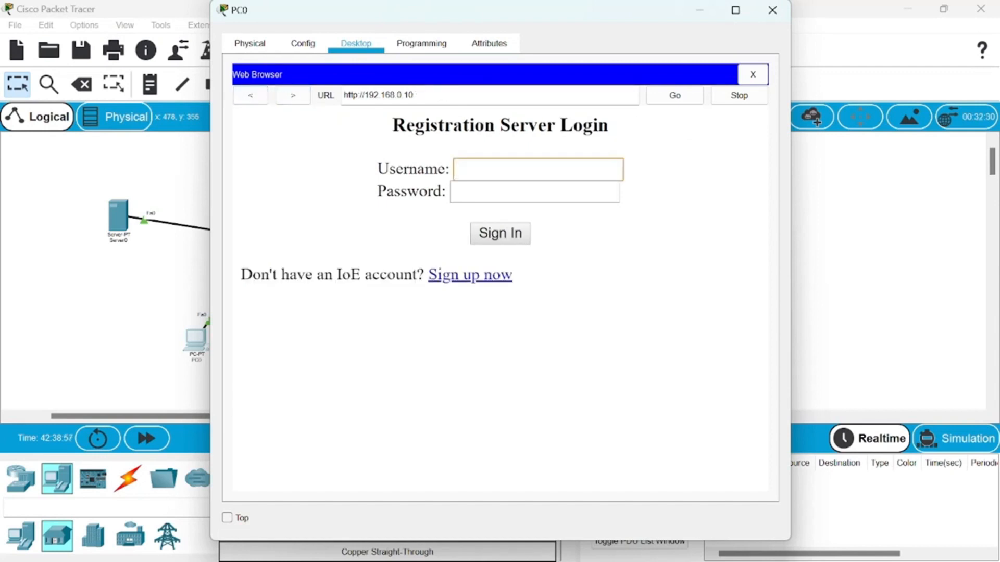
text(UAS)
key(Tab)
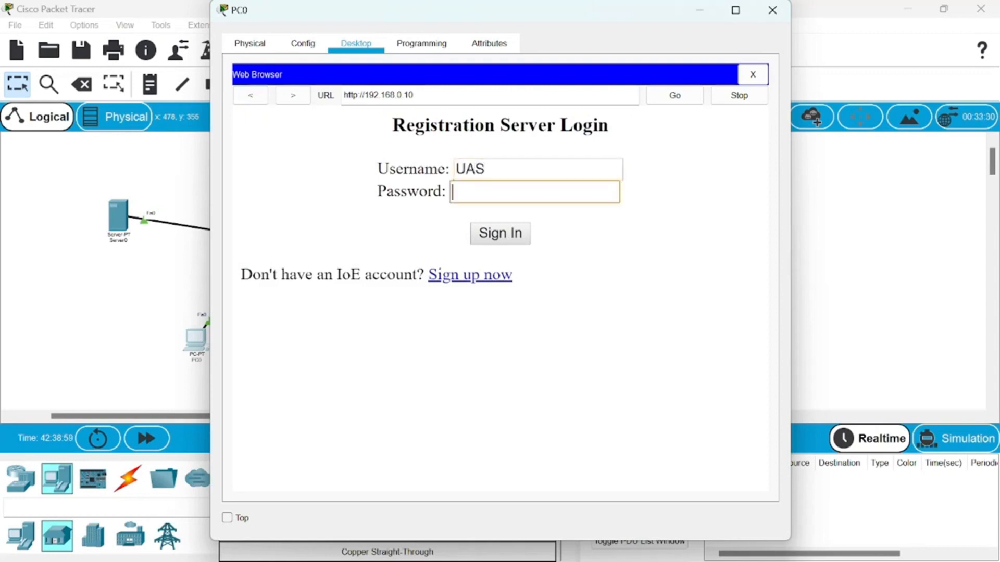
click(513, 233)
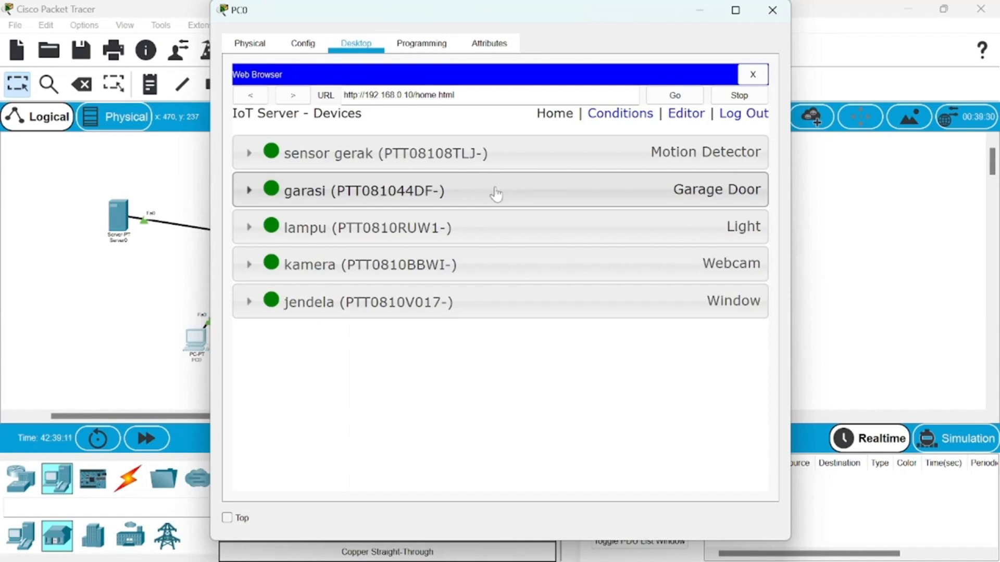
- Expand the garasi garage door entry, try to toggle its On state, and close PC0's window
drag(625, 17, 391, 32)
click(374, 215)
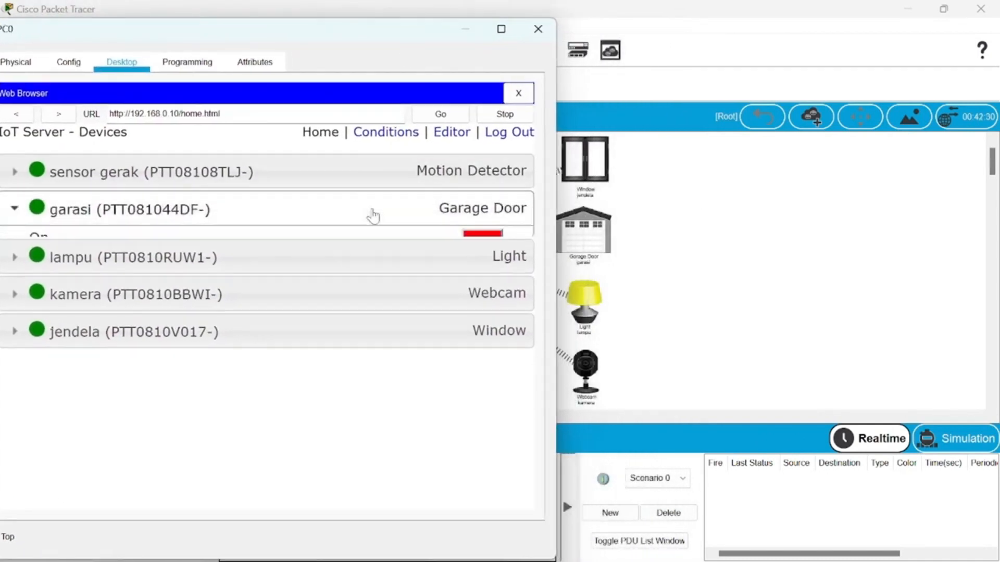
click(491, 255)
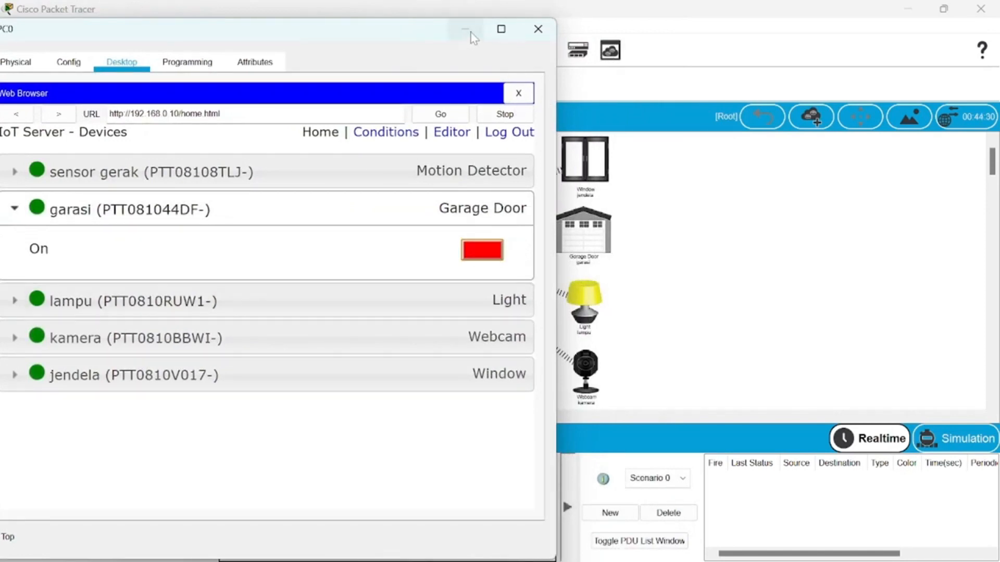
drag(395, 36, 589, 27)
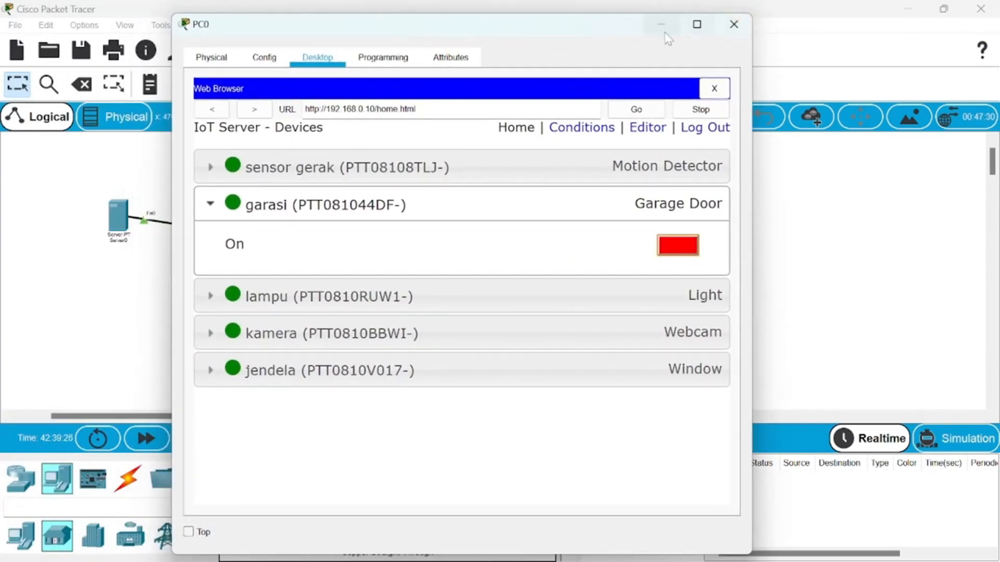
click(733, 25)
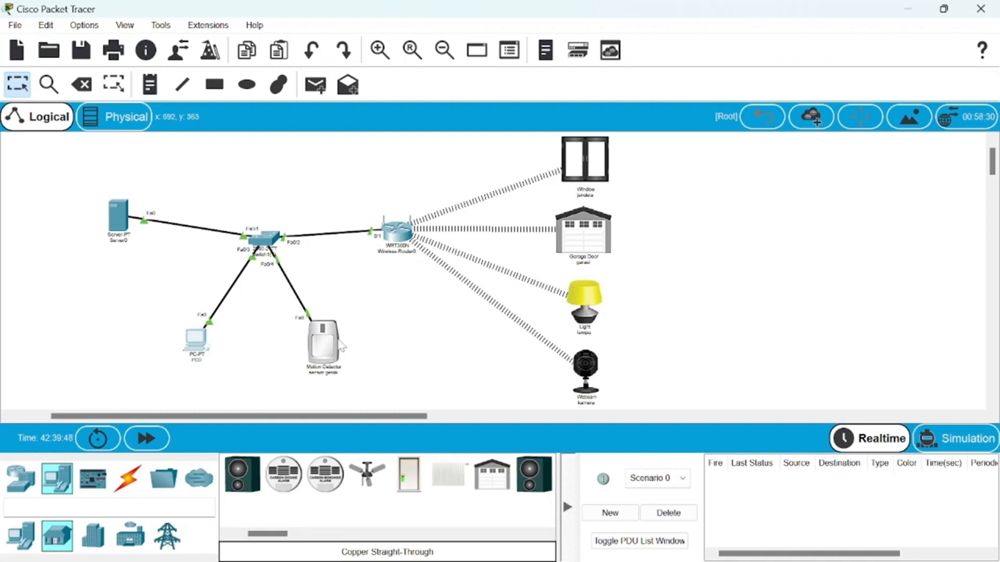
- Inspect the sensor gerak motion detector's FastEthernet0 addressing and remote IoT server settings, and return to the topology
mouse_move(328, 352)
click(333, 348)
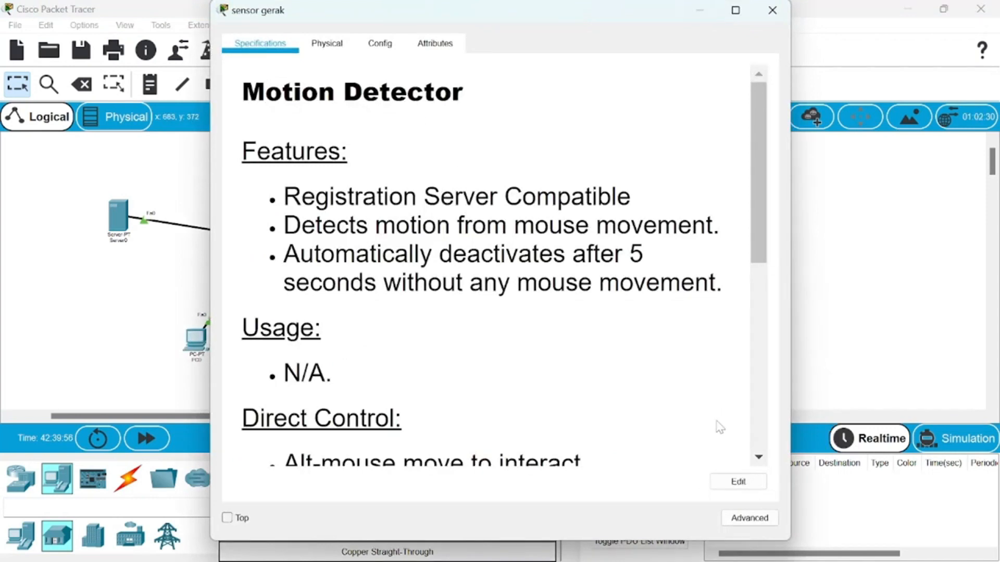
click(763, 523)
click(346, 48)
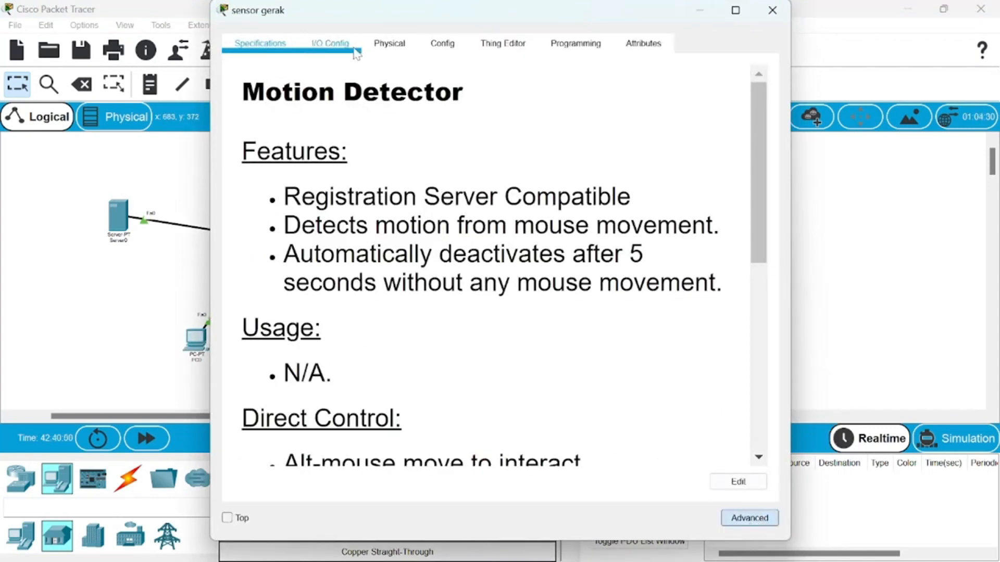
click(395, 48)
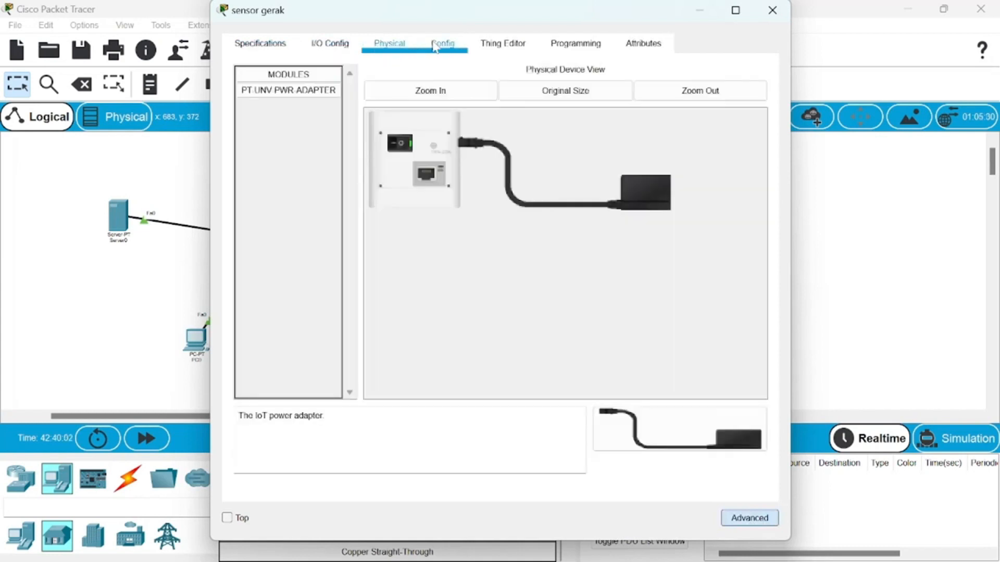
click(443, 45)
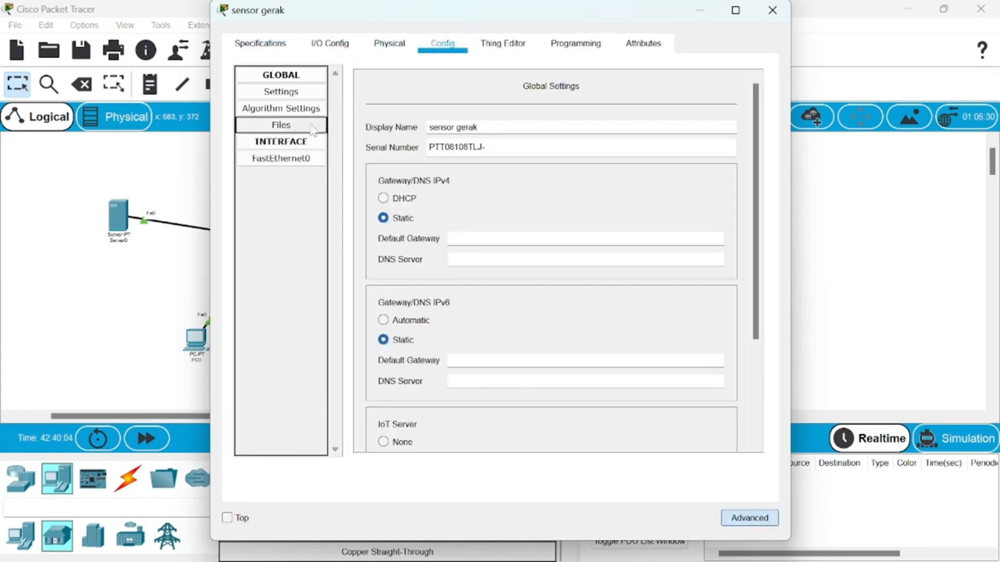
click(308, 162)
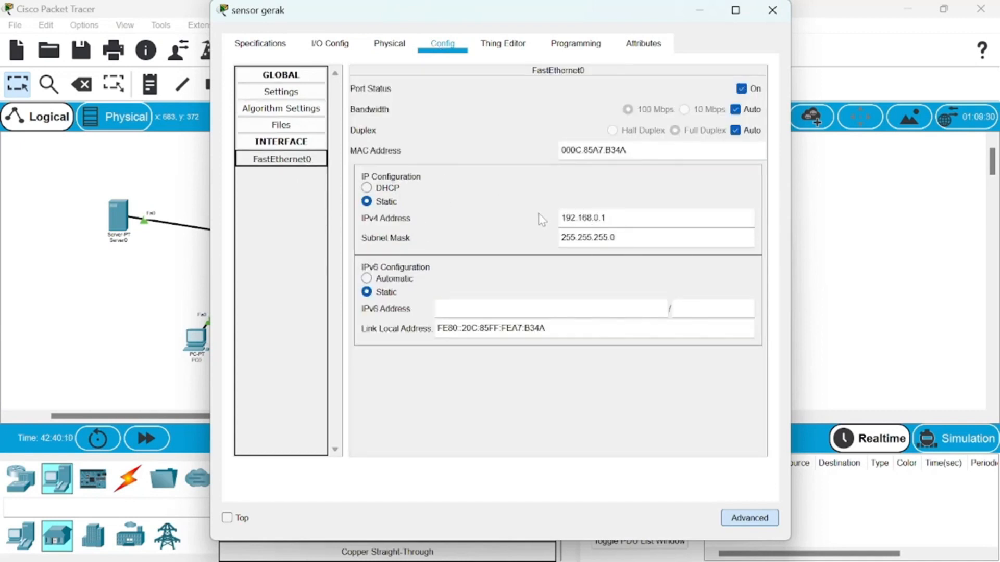
click(312, 95)
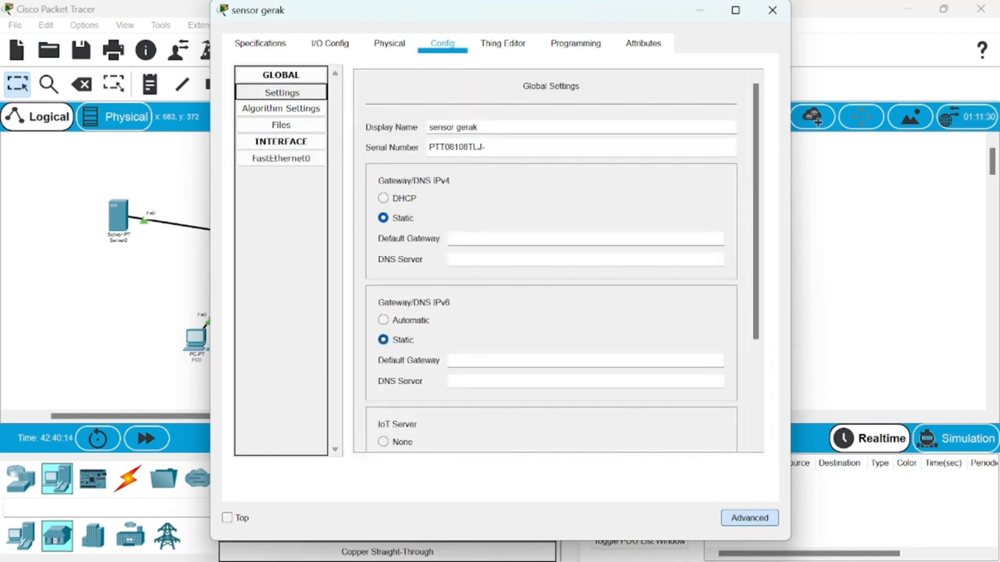
scroll(581, 194, down, 3)
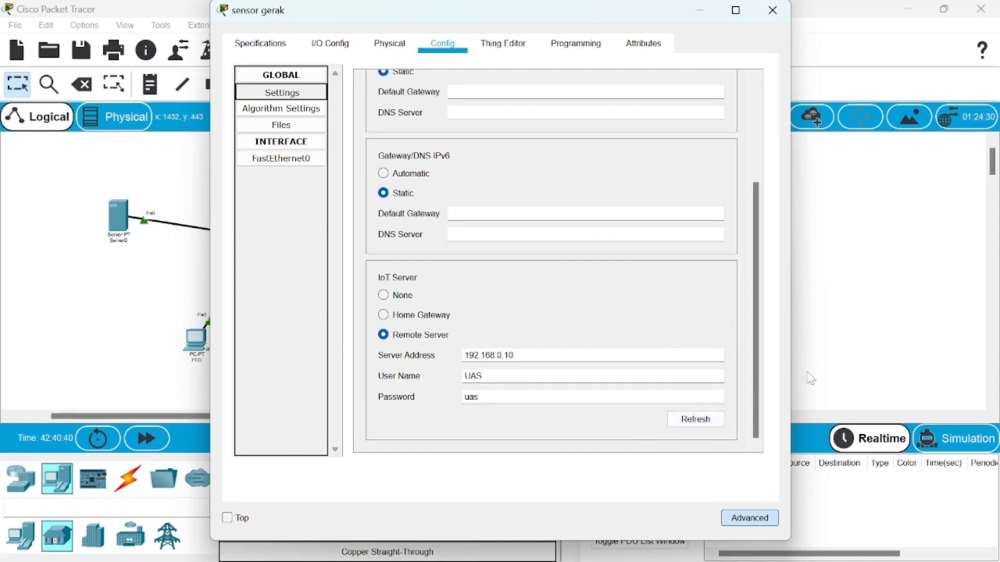
click(880, 316)
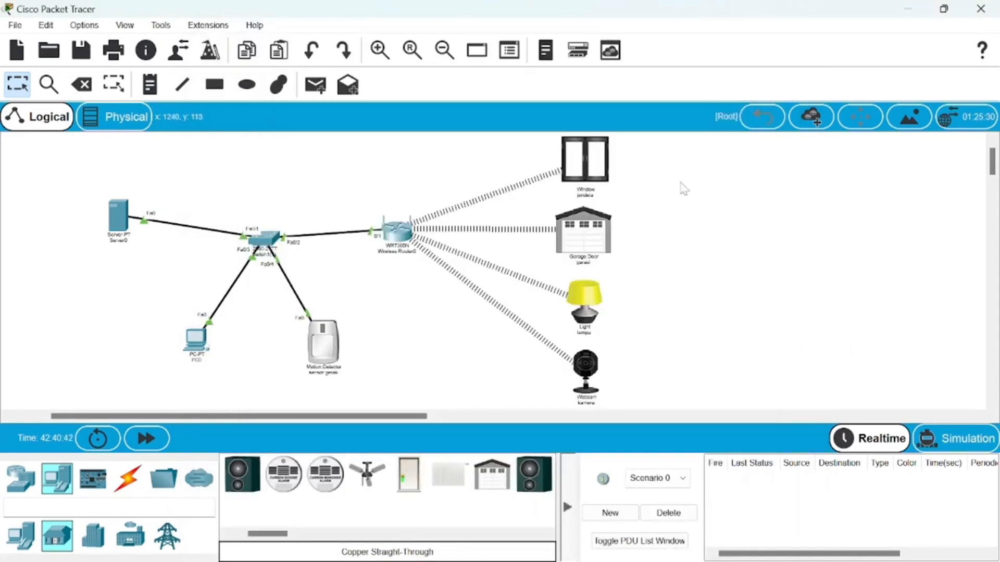
- Check the jendela window device's remote IoT server settings, and return to the topology
click(605, 167)
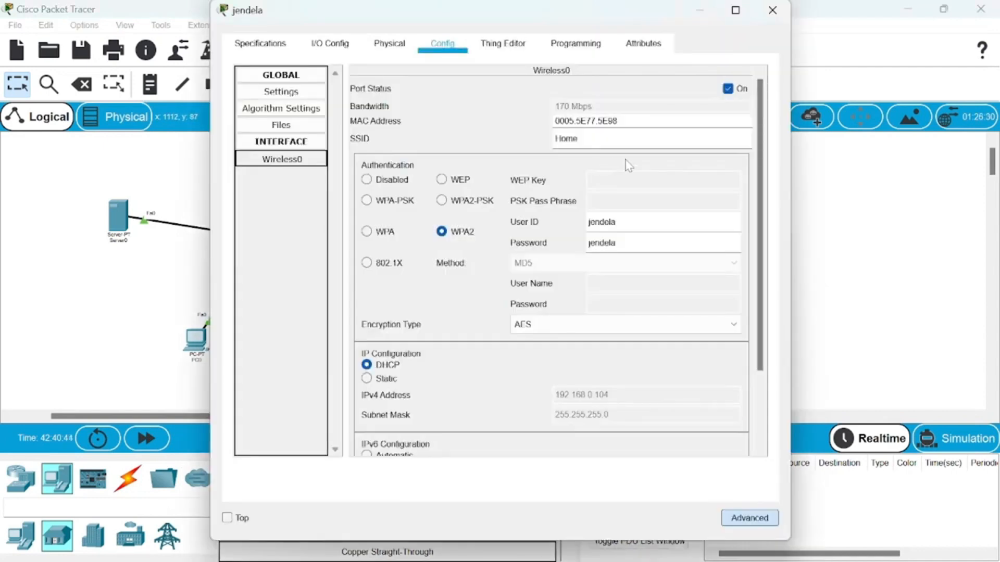
click(311, 93)
scroll(514, 203, down, 4)
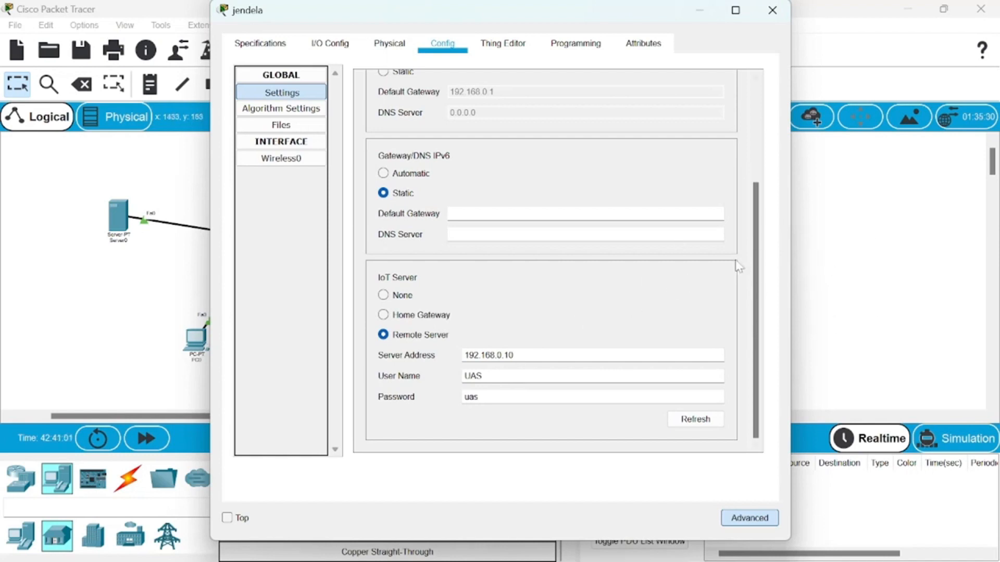
click(837, 248)
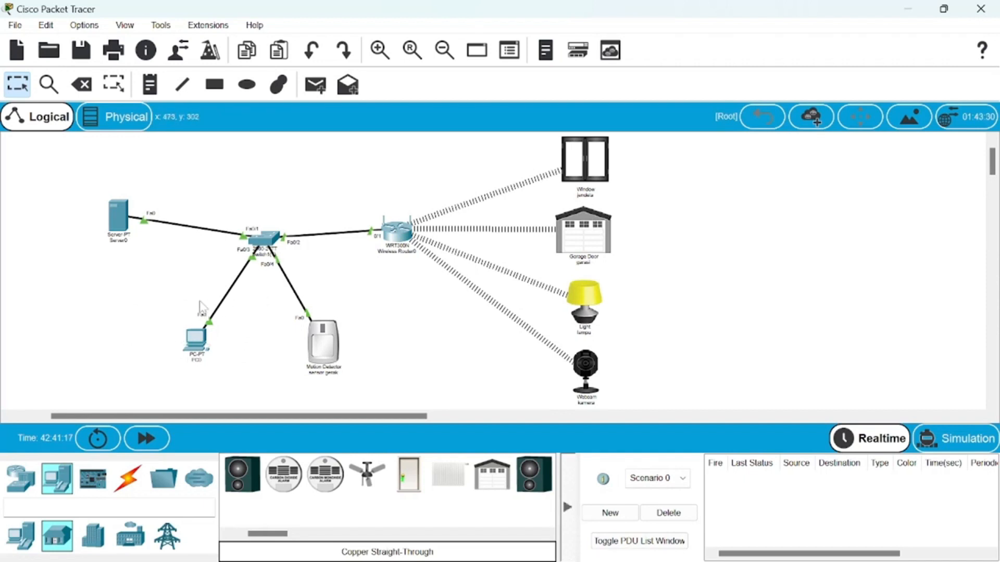
- Open 192.168.0.10 from PC0's web browser and sign in with username UAS and the account password
click(196, 340)
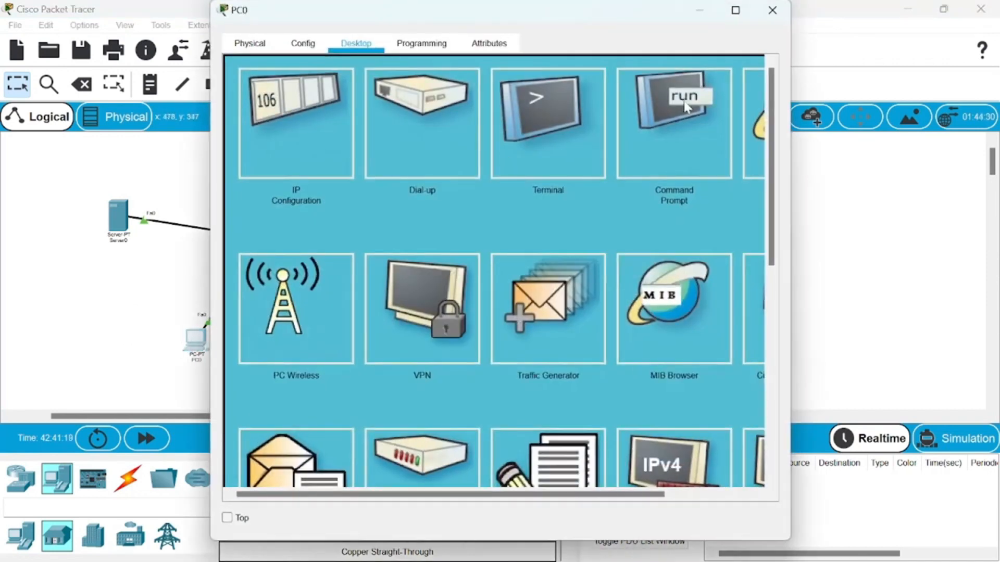
click(746, 135)
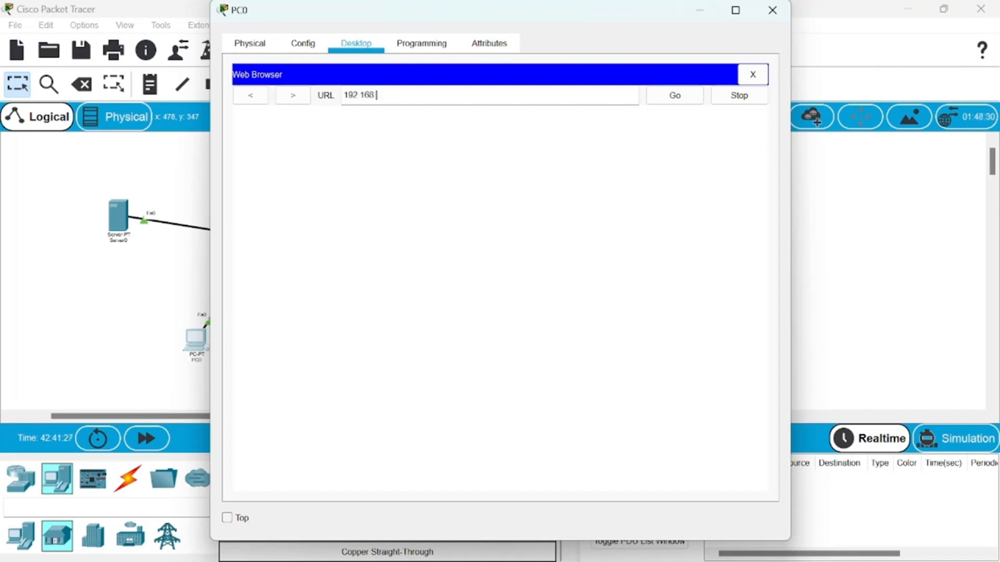
click(673, 102)
text(UAS)
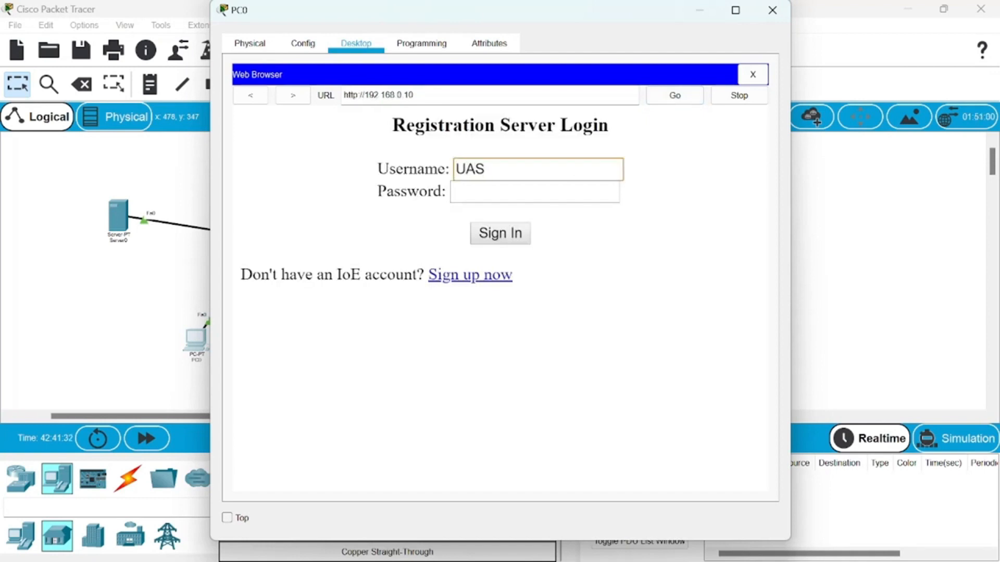
key(Tab)
text(UAS)
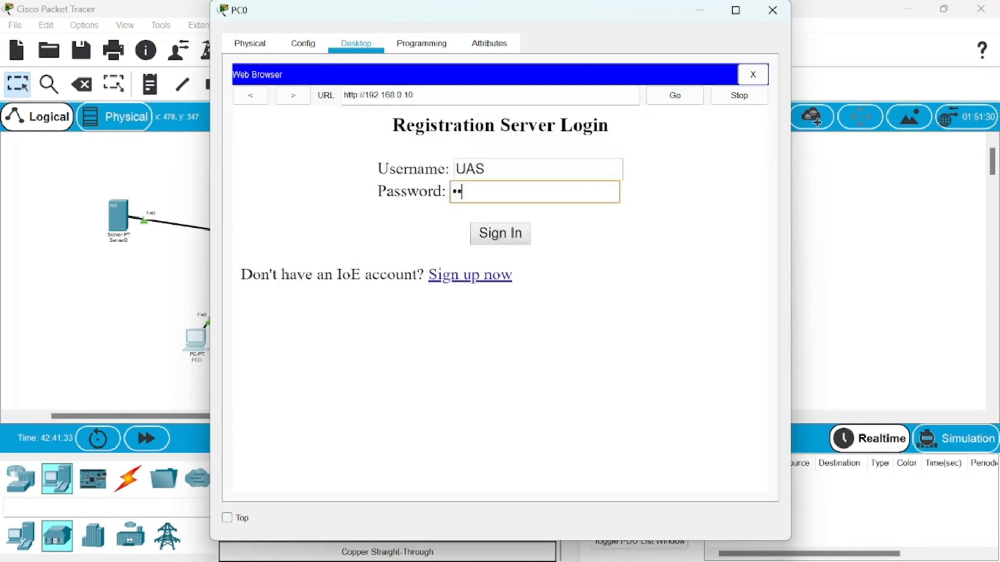
click(488, 241)
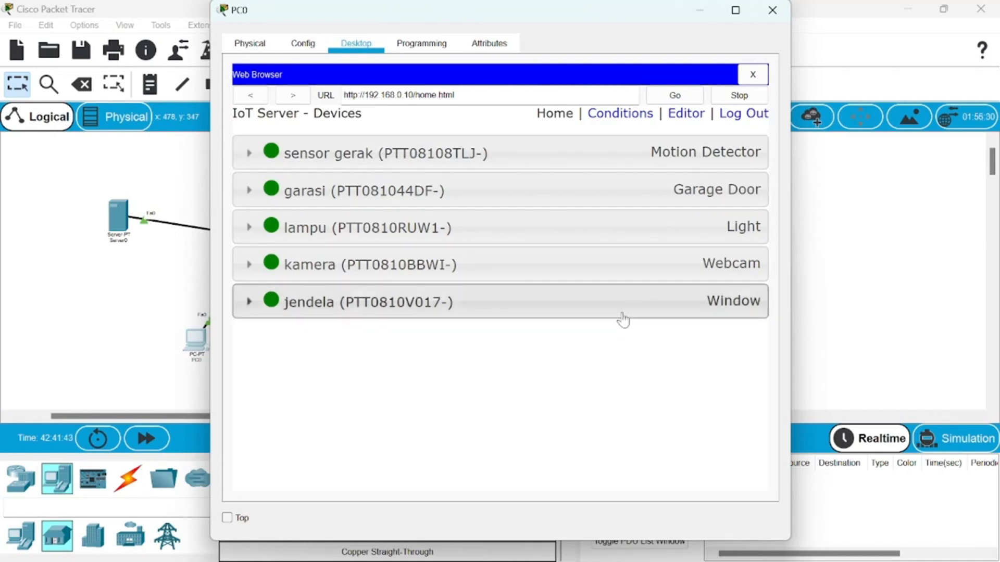
- Review the IoT server's device conditions for sensor gerak in a widened PC0 window, and return to the topology
click(632, 119)
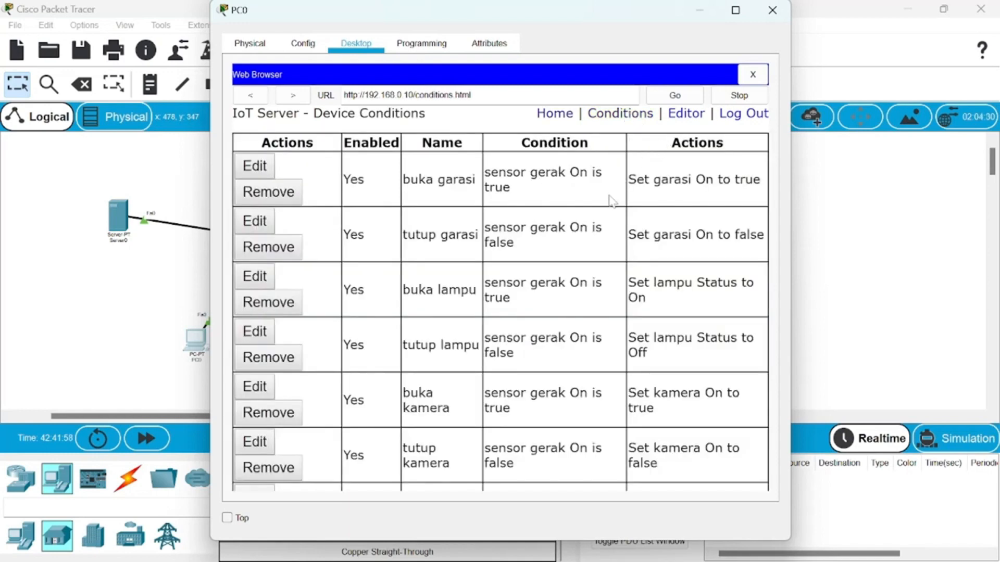
drag(791, 95, 926, 95)
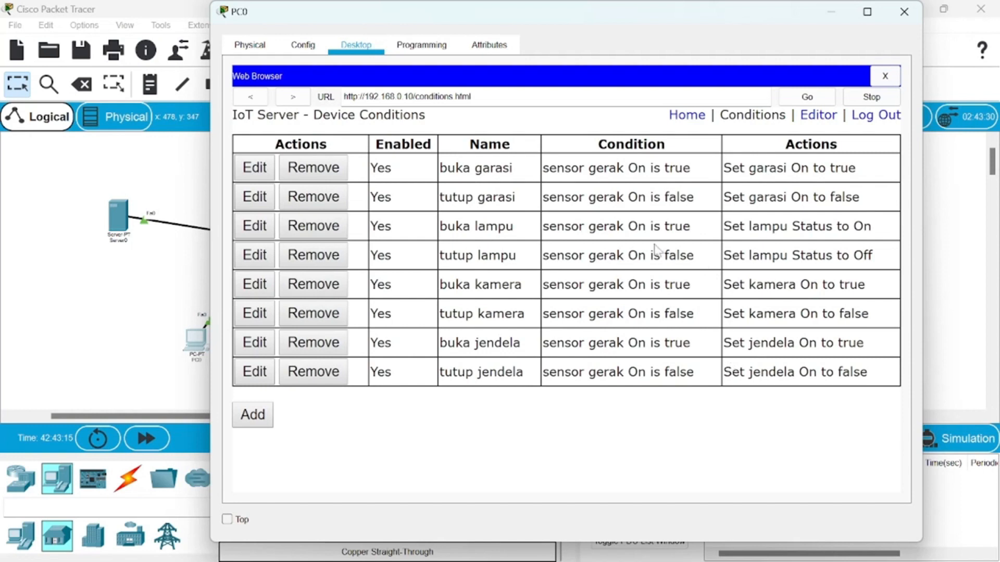
click(826, 97)
click(836, 16)
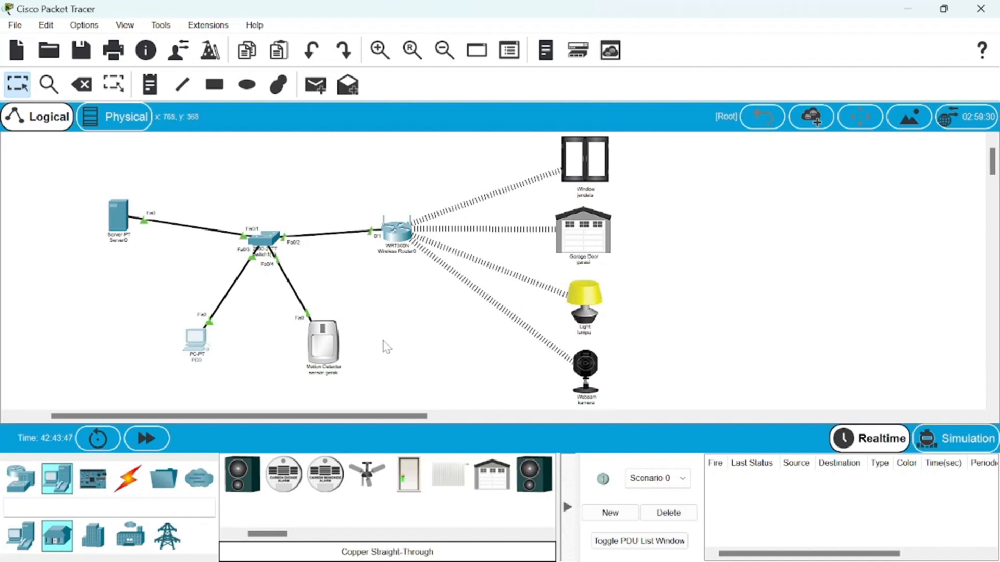
- Trigger motion on the sensor gerak motion detector to demonstrate the linked device rules
mouse_move(336, 353)
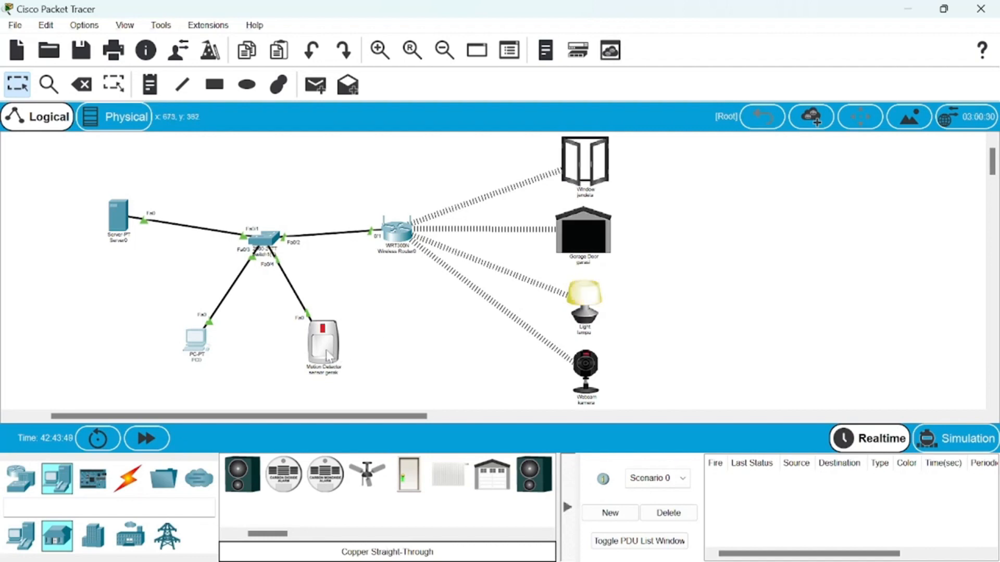